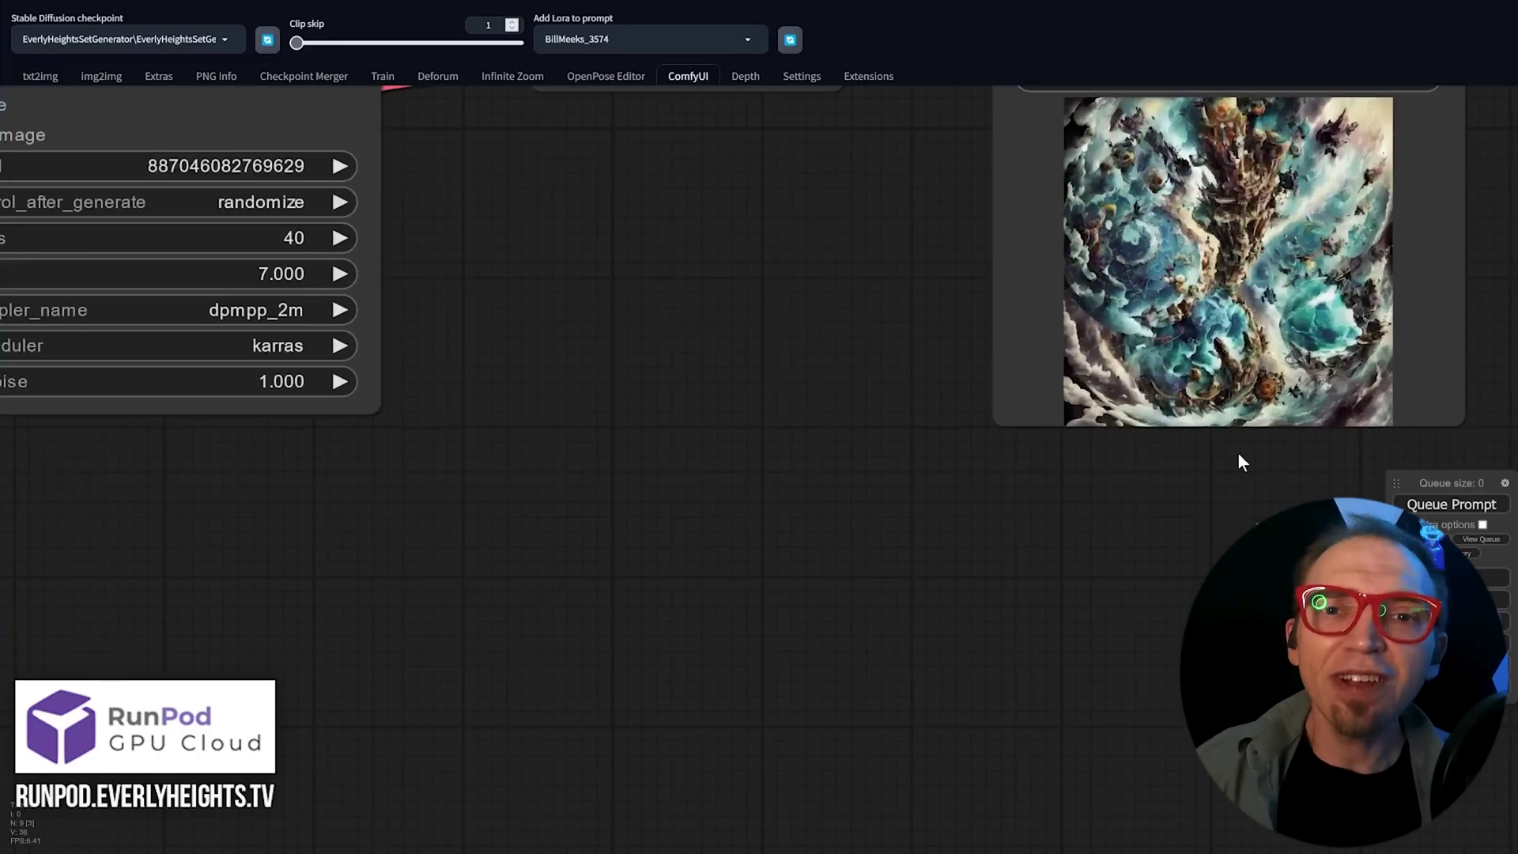
Step: Zoom in and centre the VAE Decode and Save Image nodes showing the generated picture
drag(1200, 477, 884, 667)
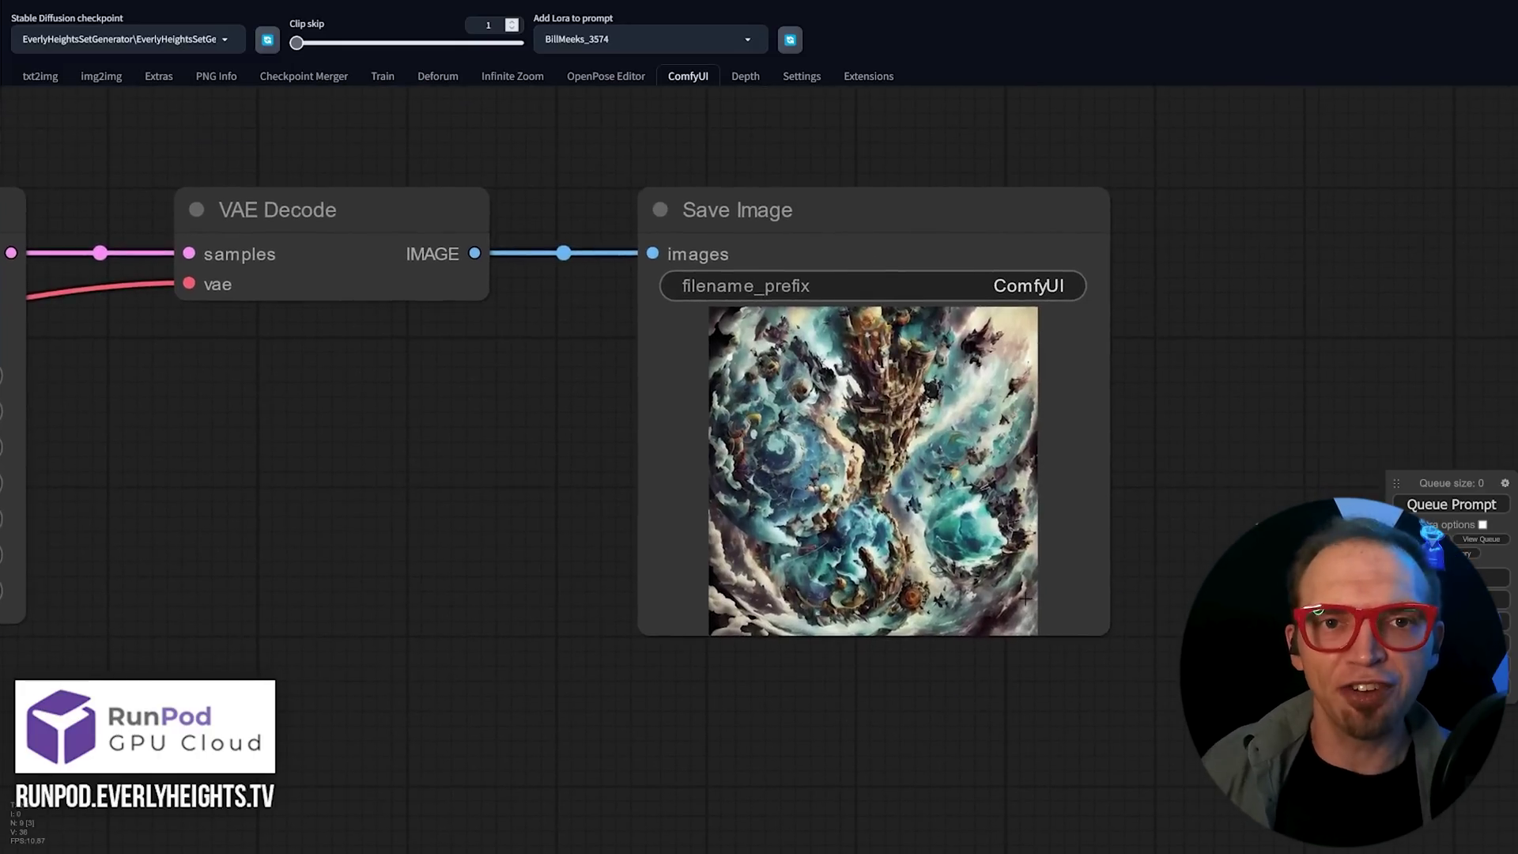
scroll(1026, 600, up, 5)
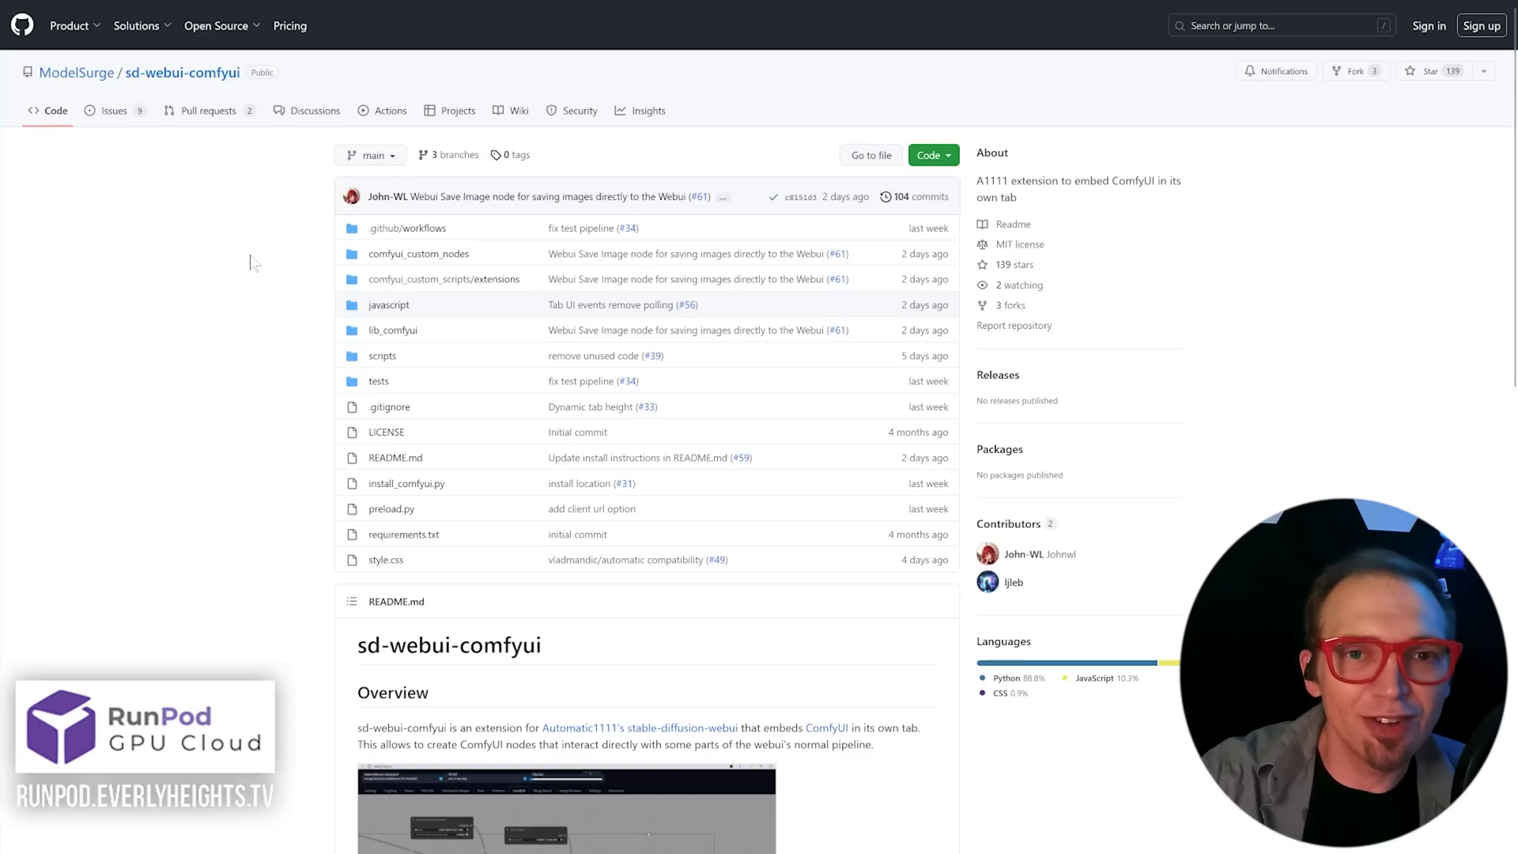
Step: Copy the sd-webui-comfyui repository URL from the address bar and return to the Stable Diffusion tab
mouse_move(258, 36)
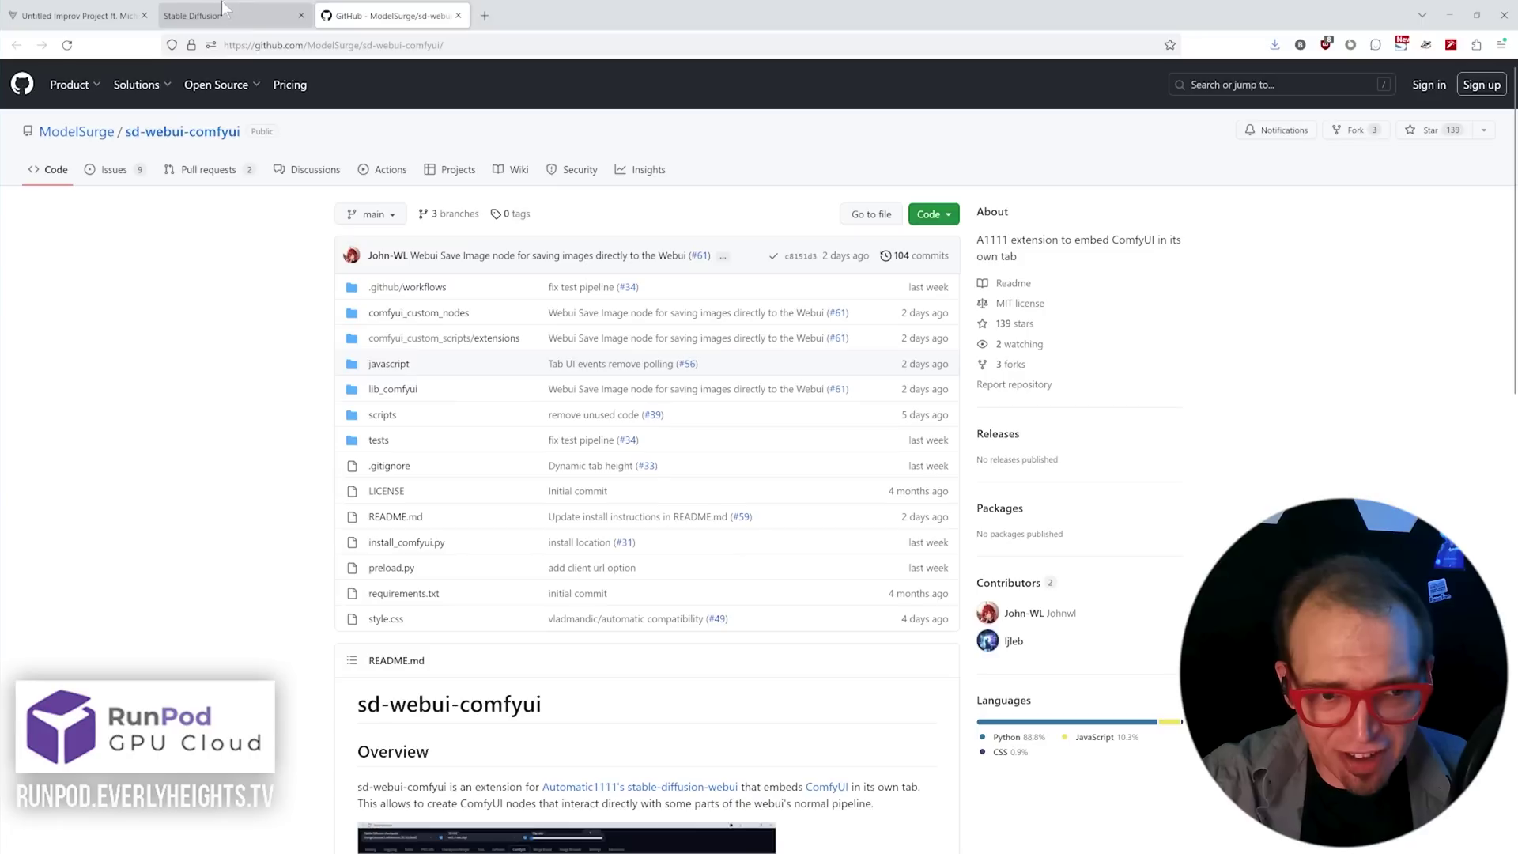
click(268, 44)
right_click(278, 44)
click(308, 116)
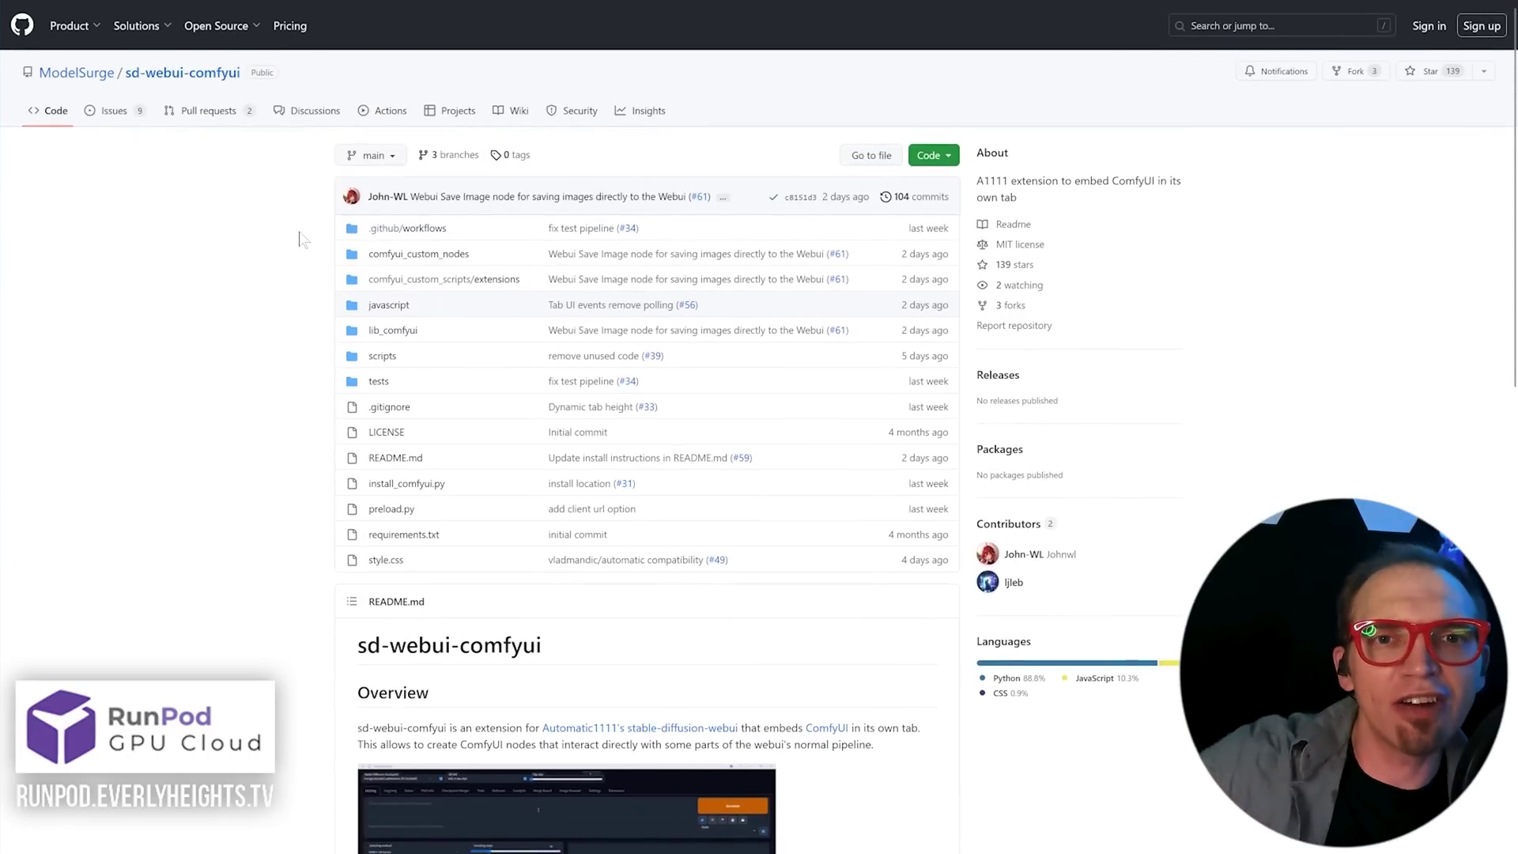
click(239, 8)
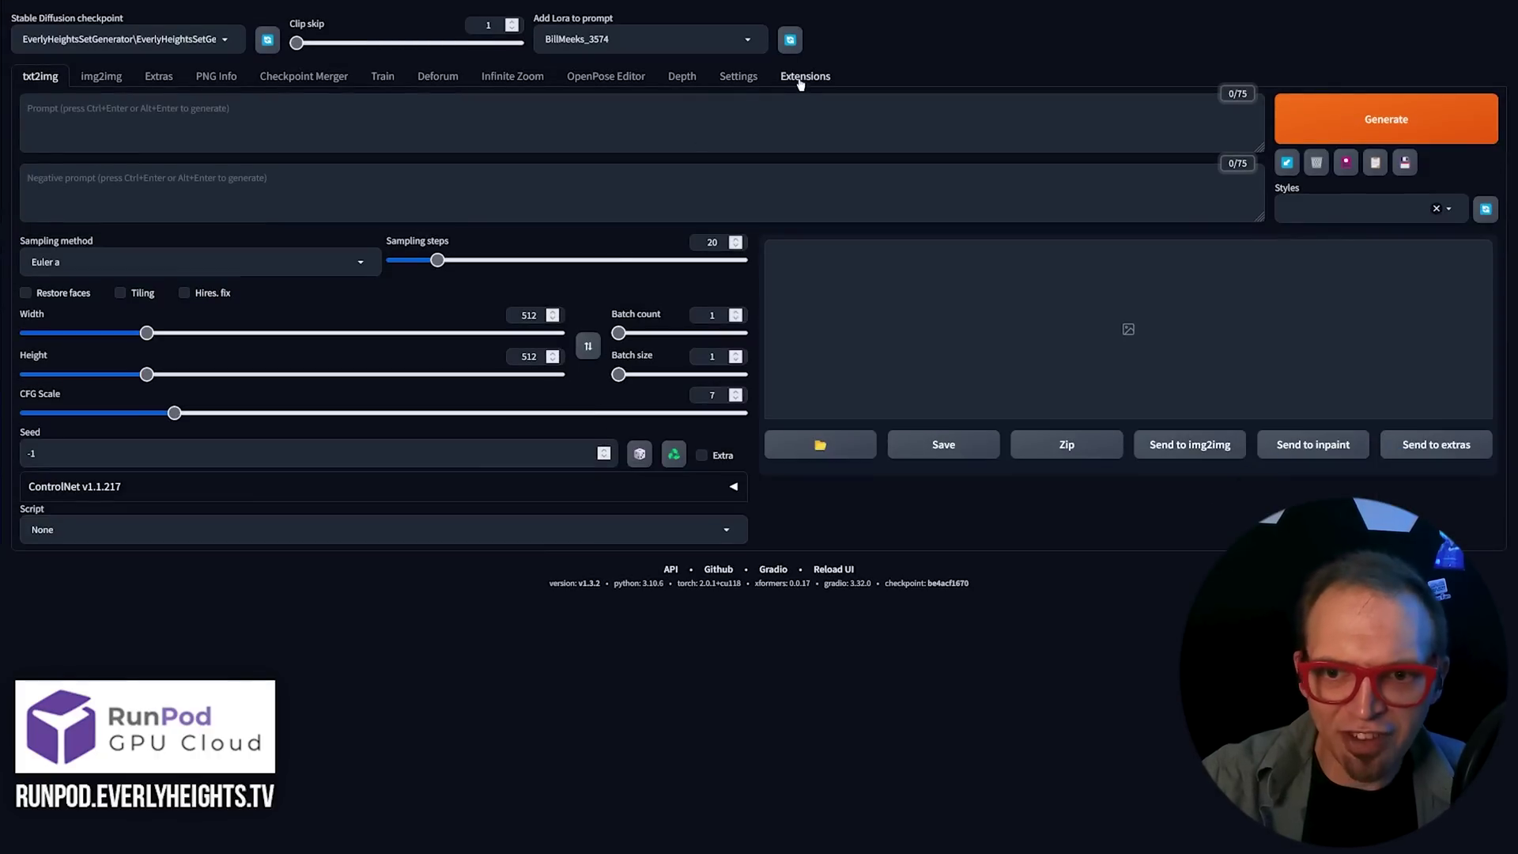
Step: Paste the sd-webui-comfyui GitHub URL into Extensions > Install from URL
click(800, 82)
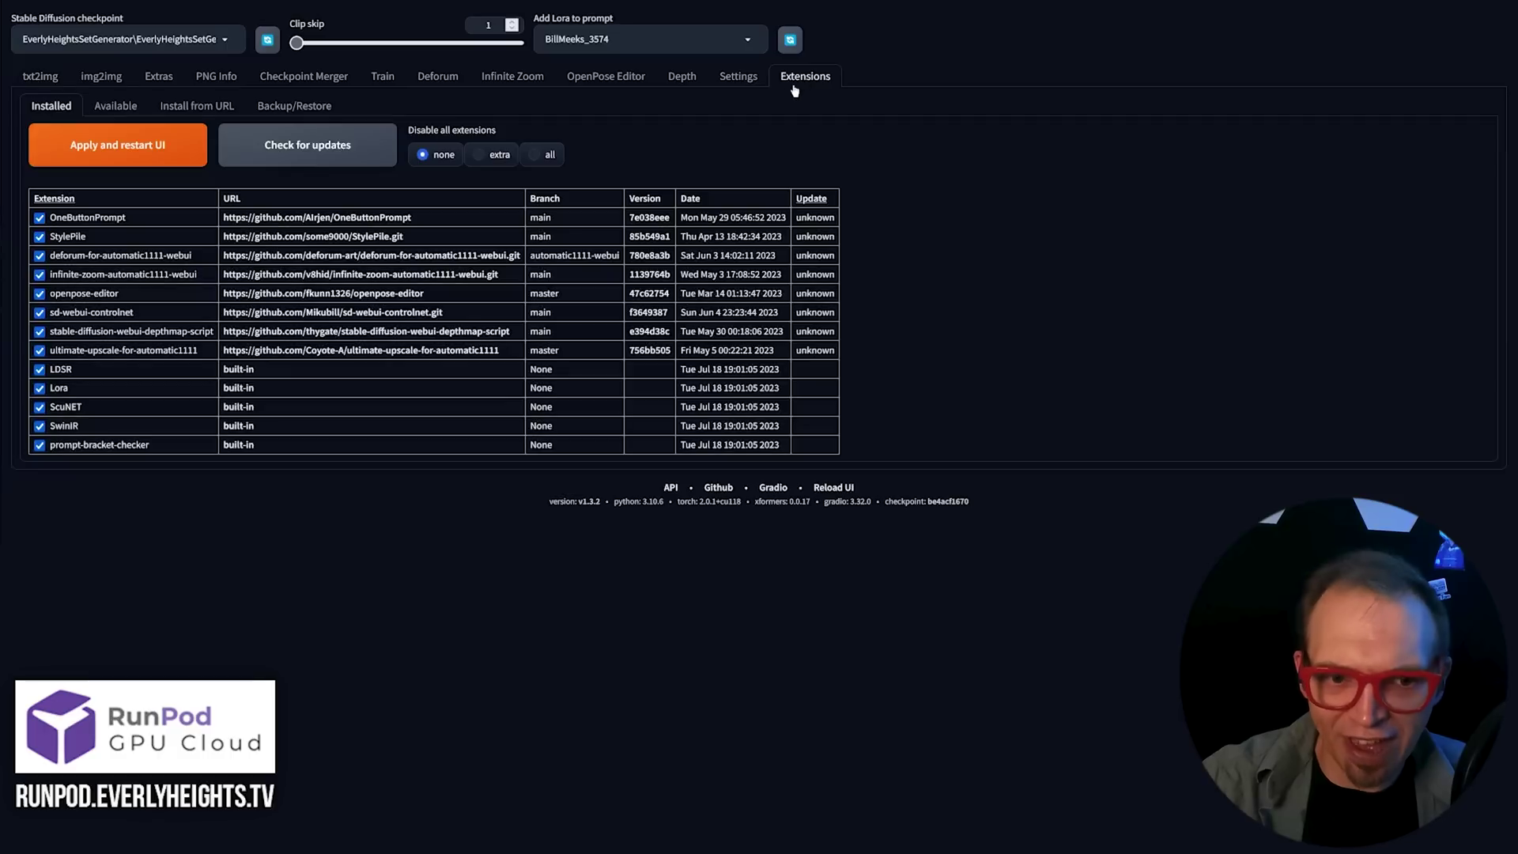
click(196, 106)
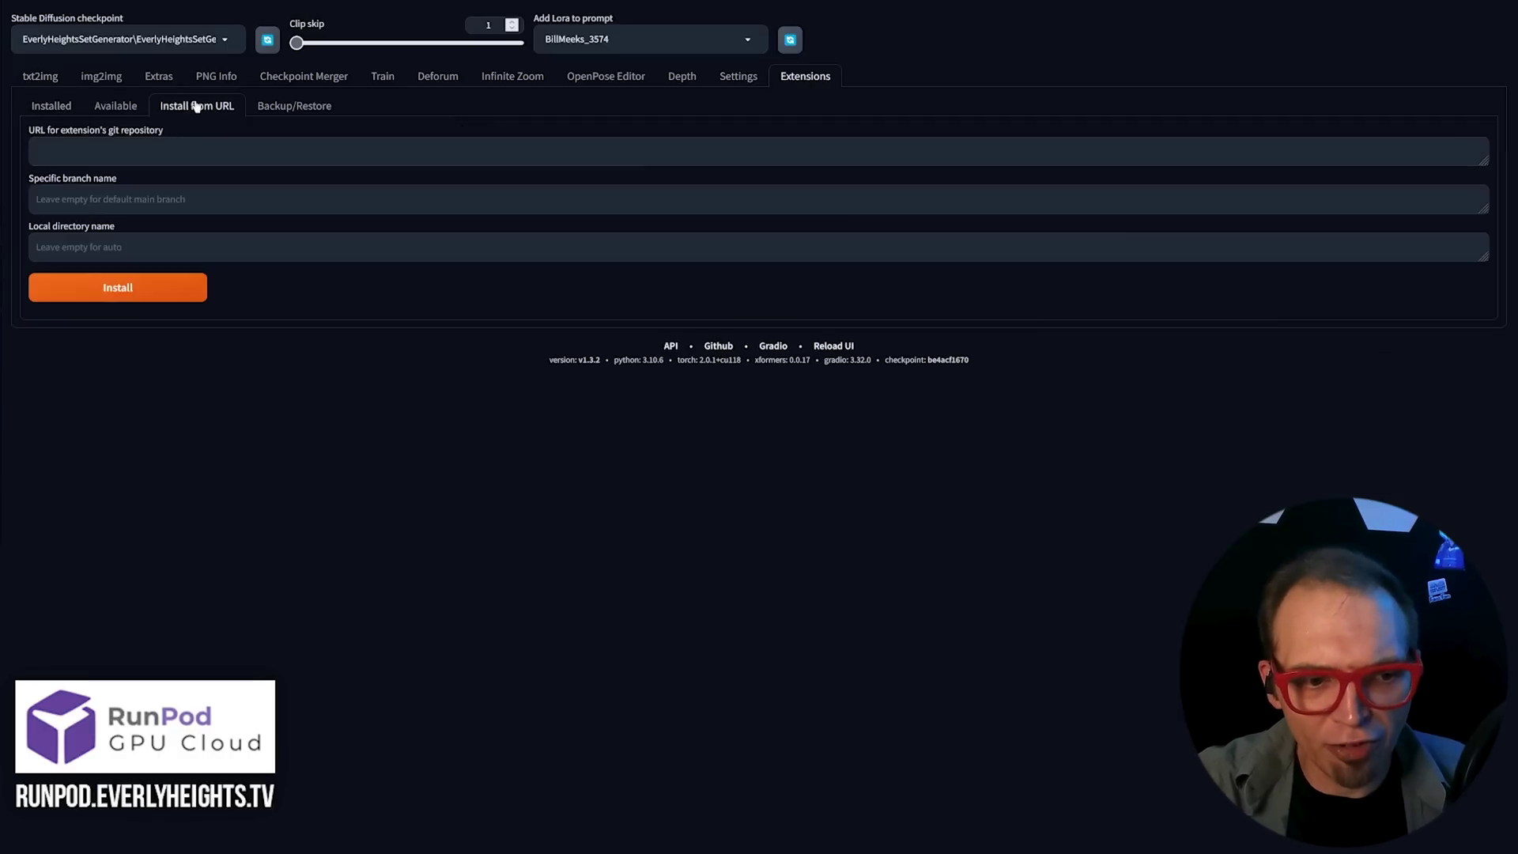
click(173, 158)
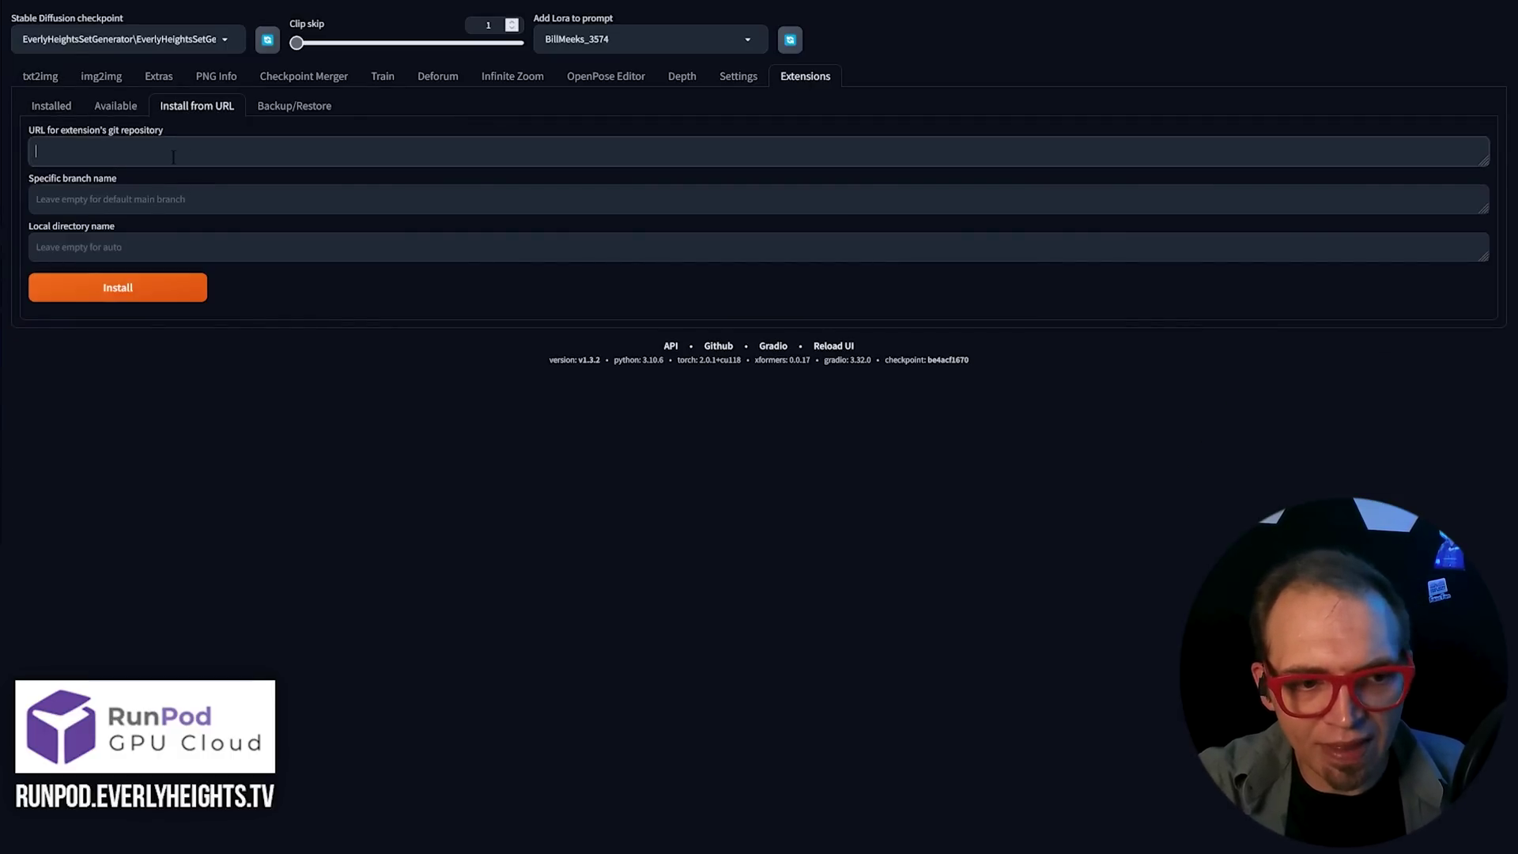
right_click(173, 158)
click(207, 257)
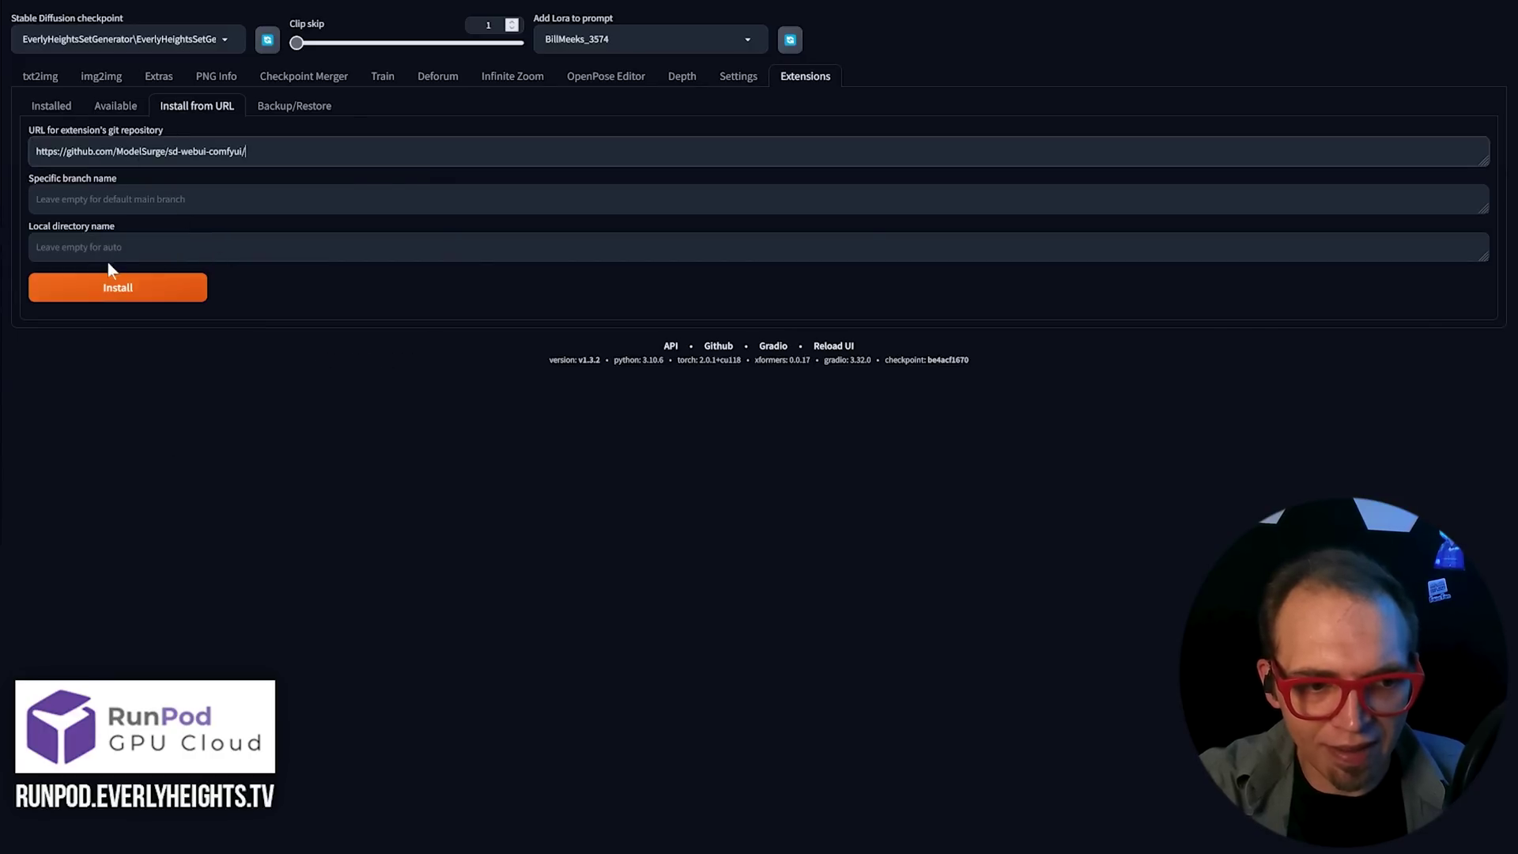
Step: Install the extension, retrying once, then apply and restart the UI from the Installed list
click(127, 290)
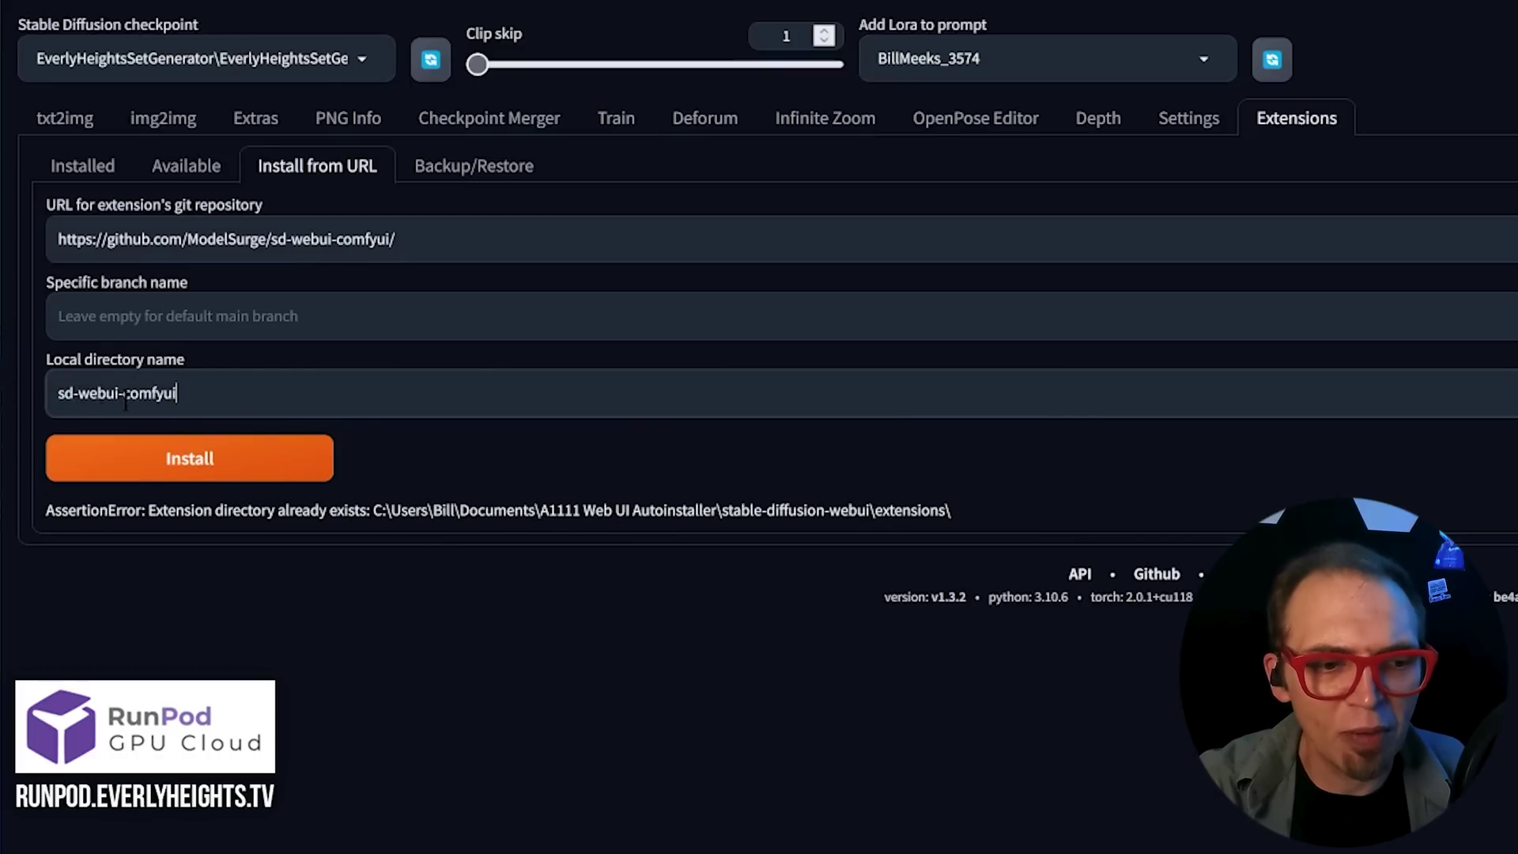
click(224, 468)
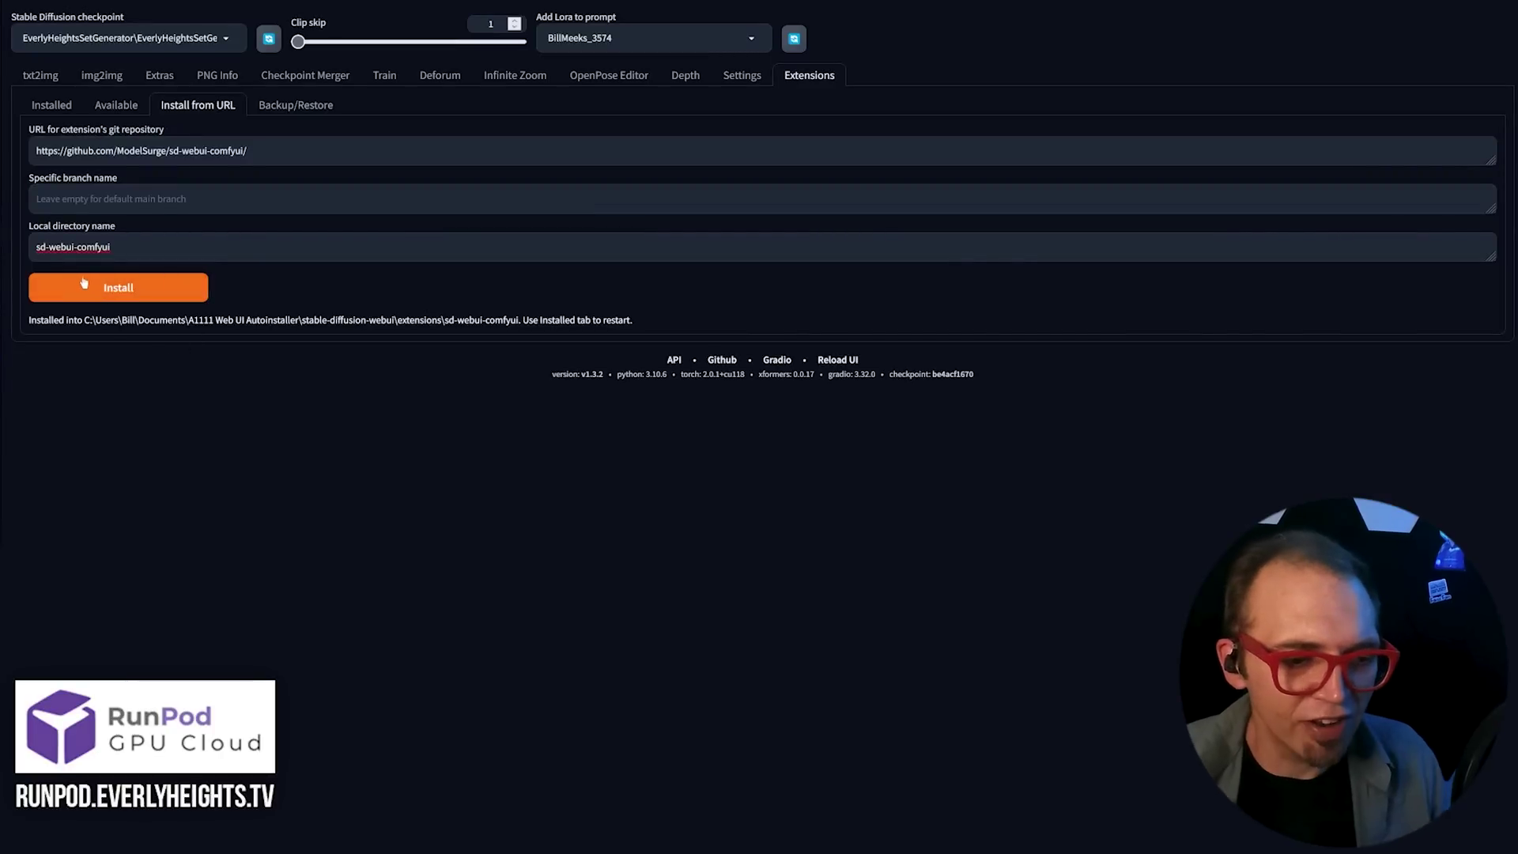
click(52, 106)
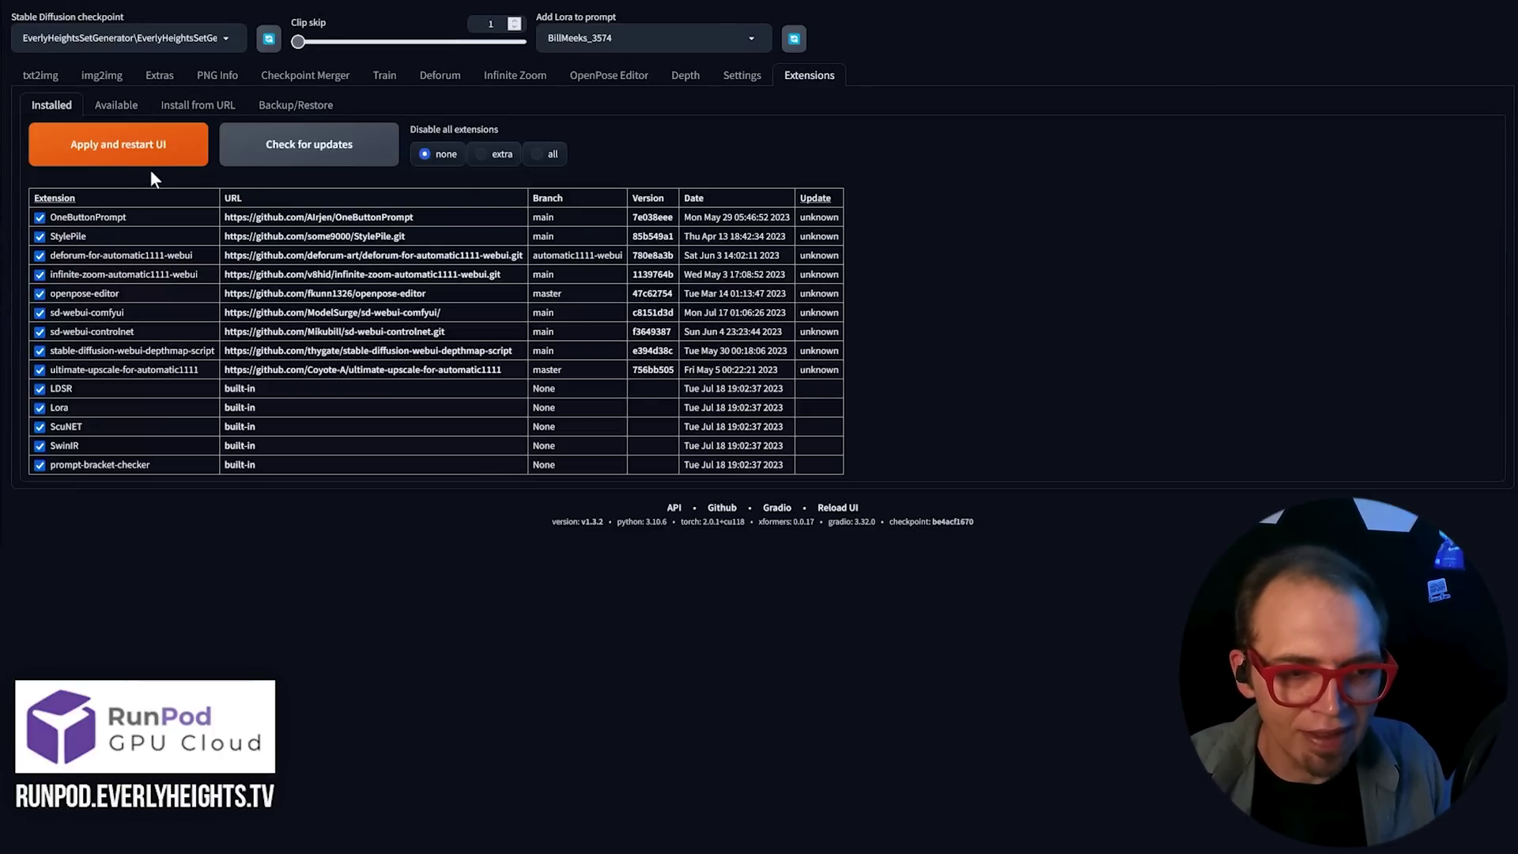
click(172, 157)
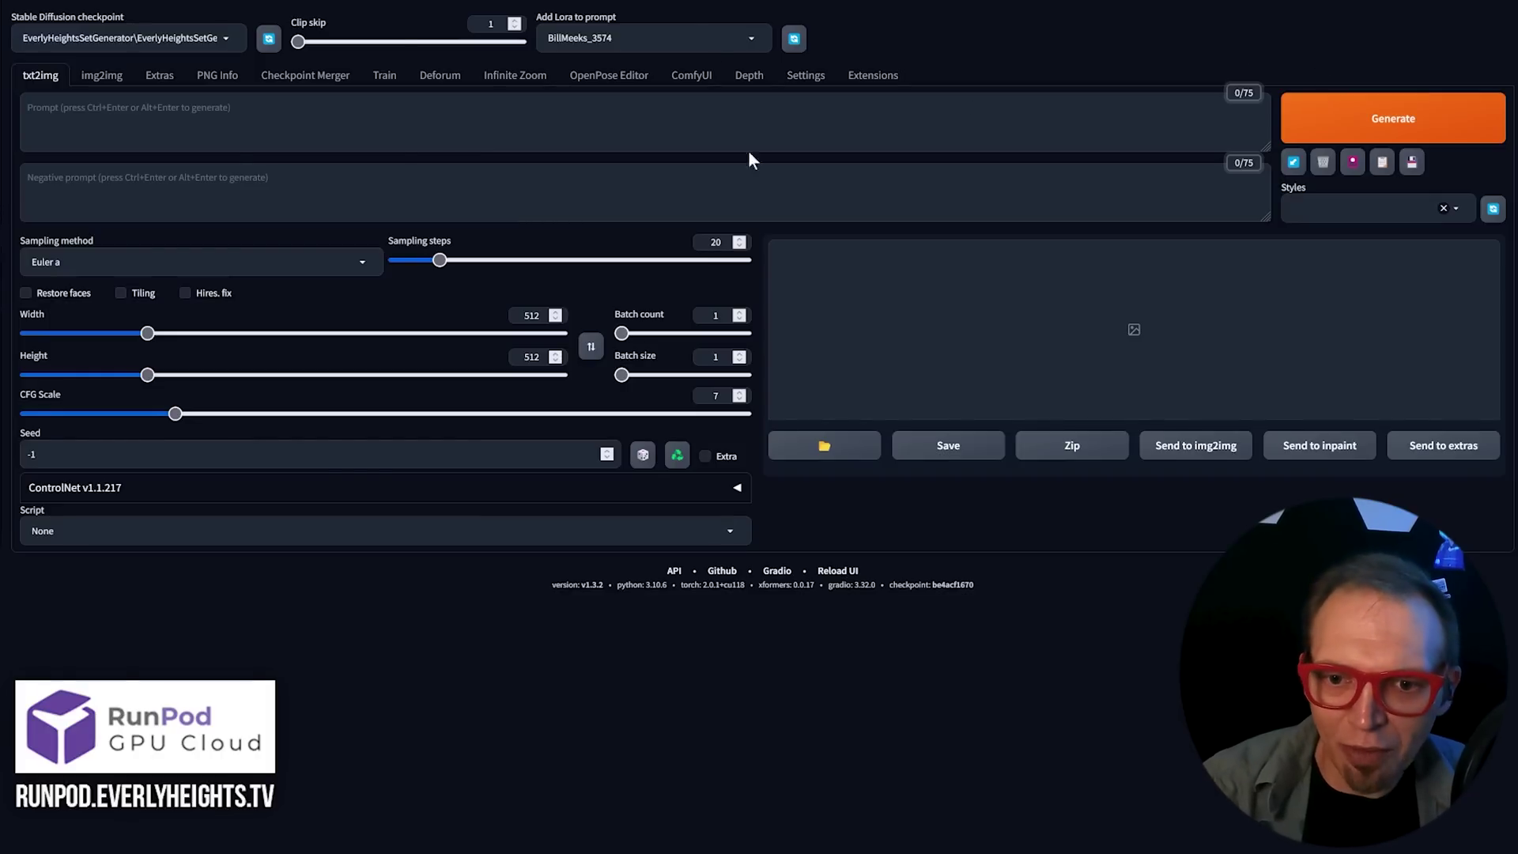
Step: Install ComfyUI from the new ComfyUI tab, then switch to the WebUI console window
click(701, 77)
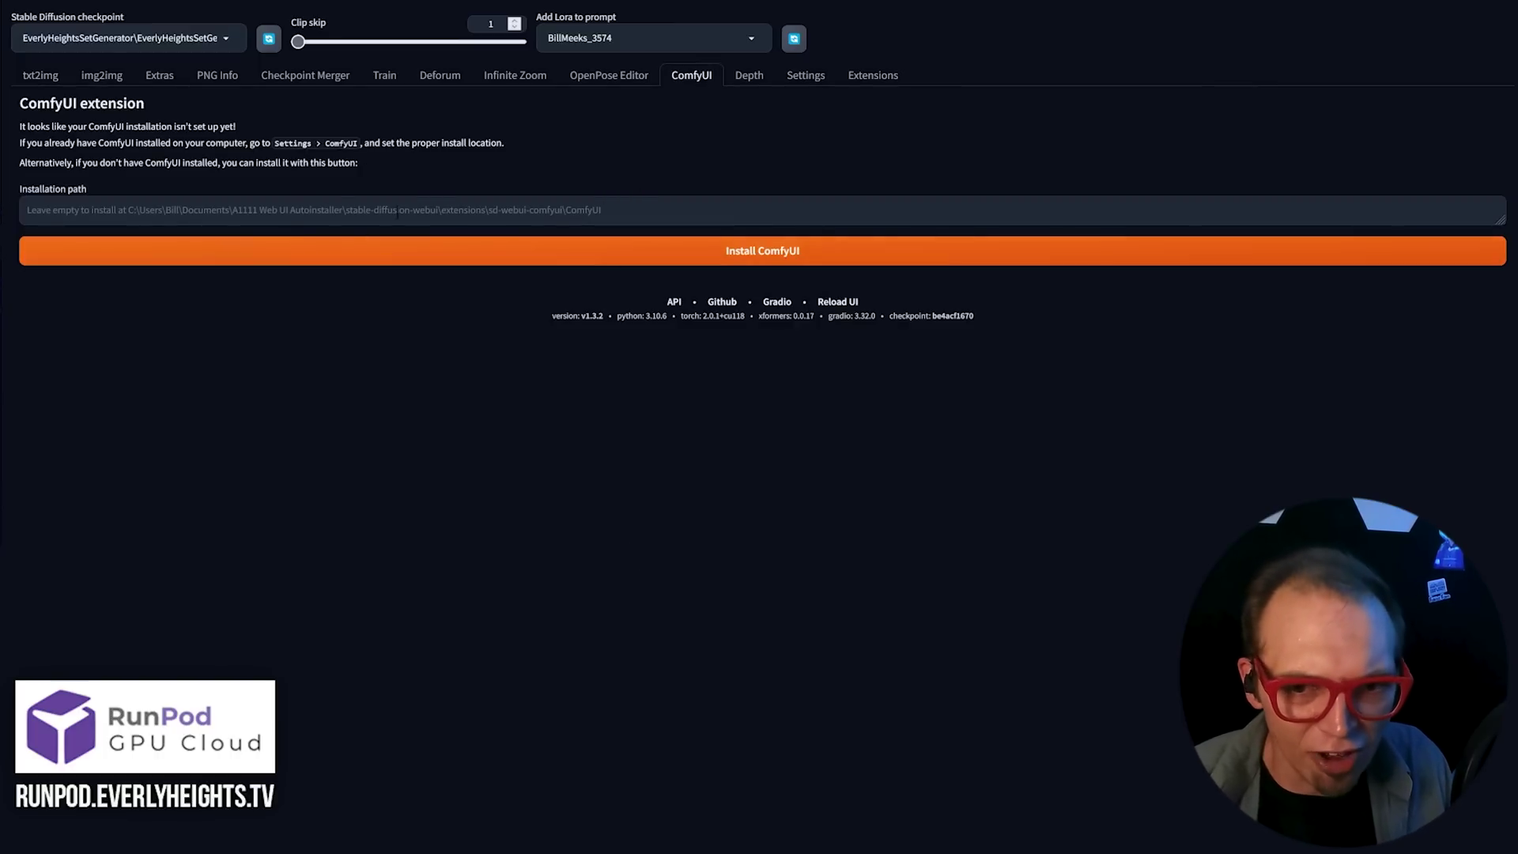
click(595, 253)
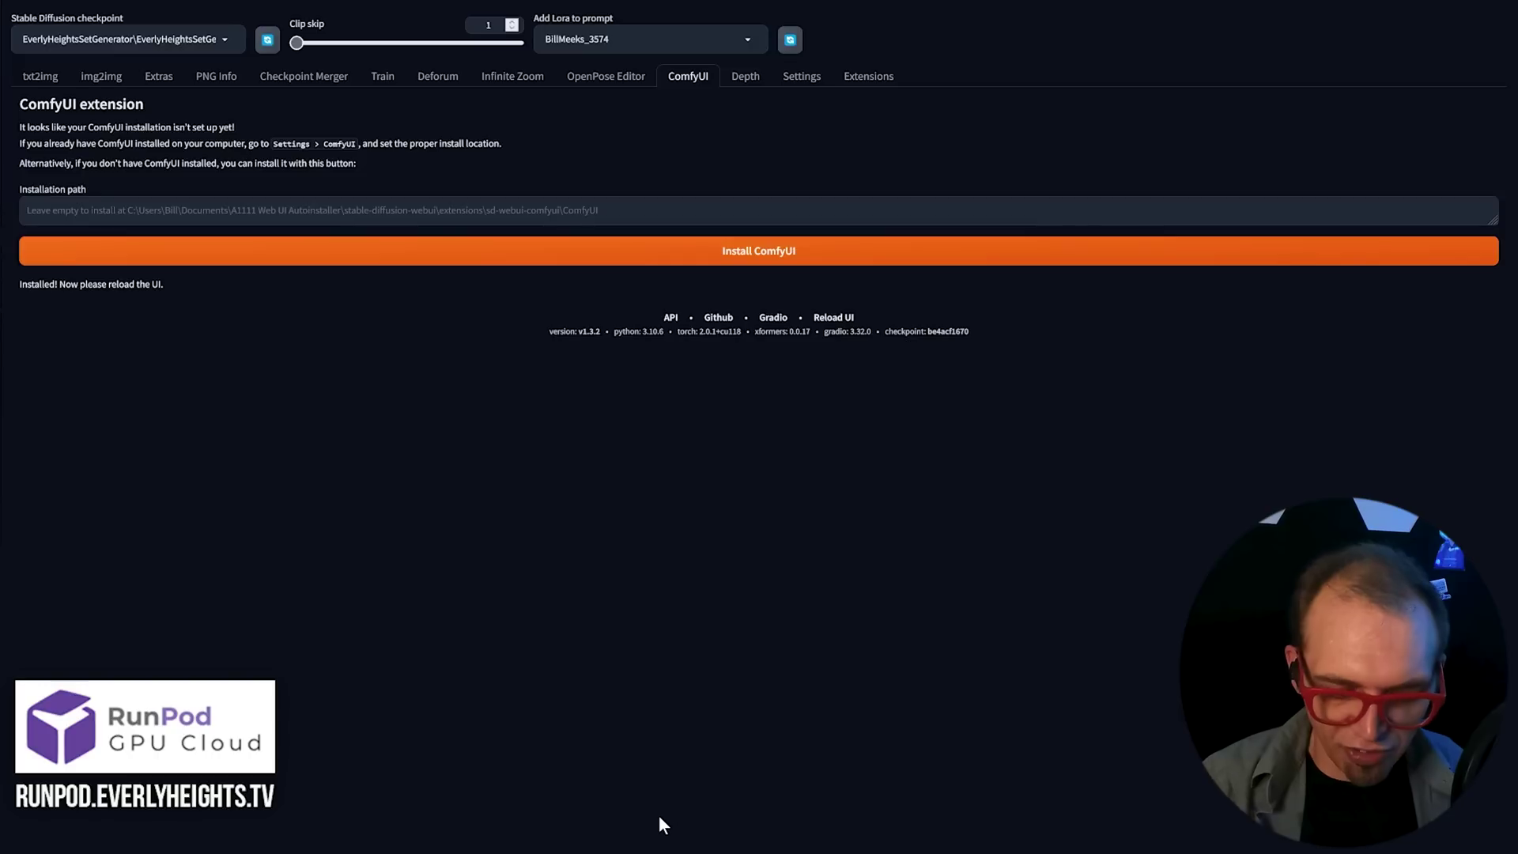
key(alt+Tab)
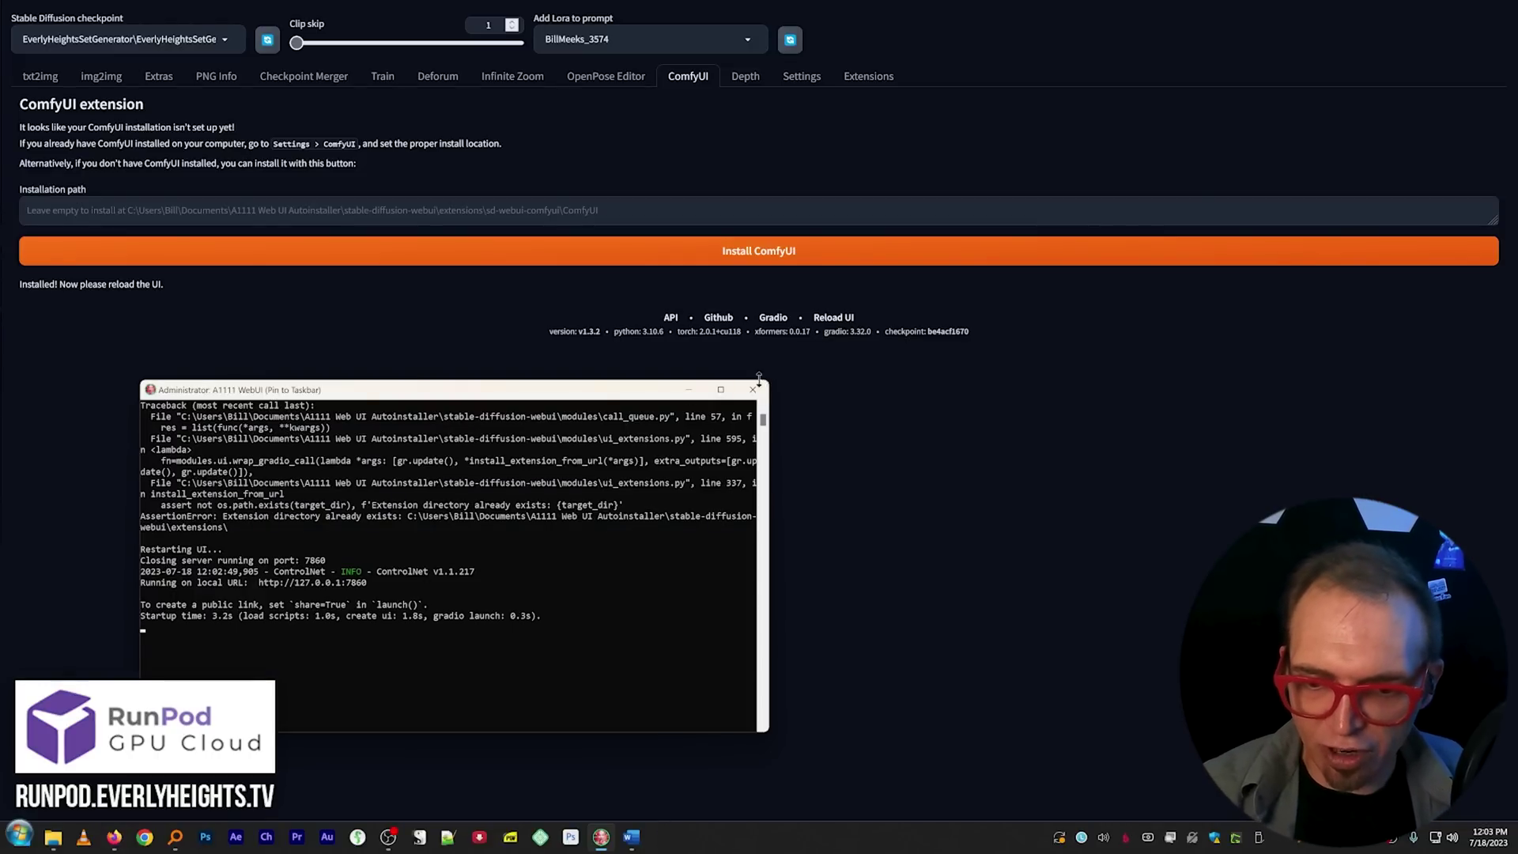
Step: Close the running web UI console to restart it, then open the ComfyUI tab's node graph
click(752, 389)
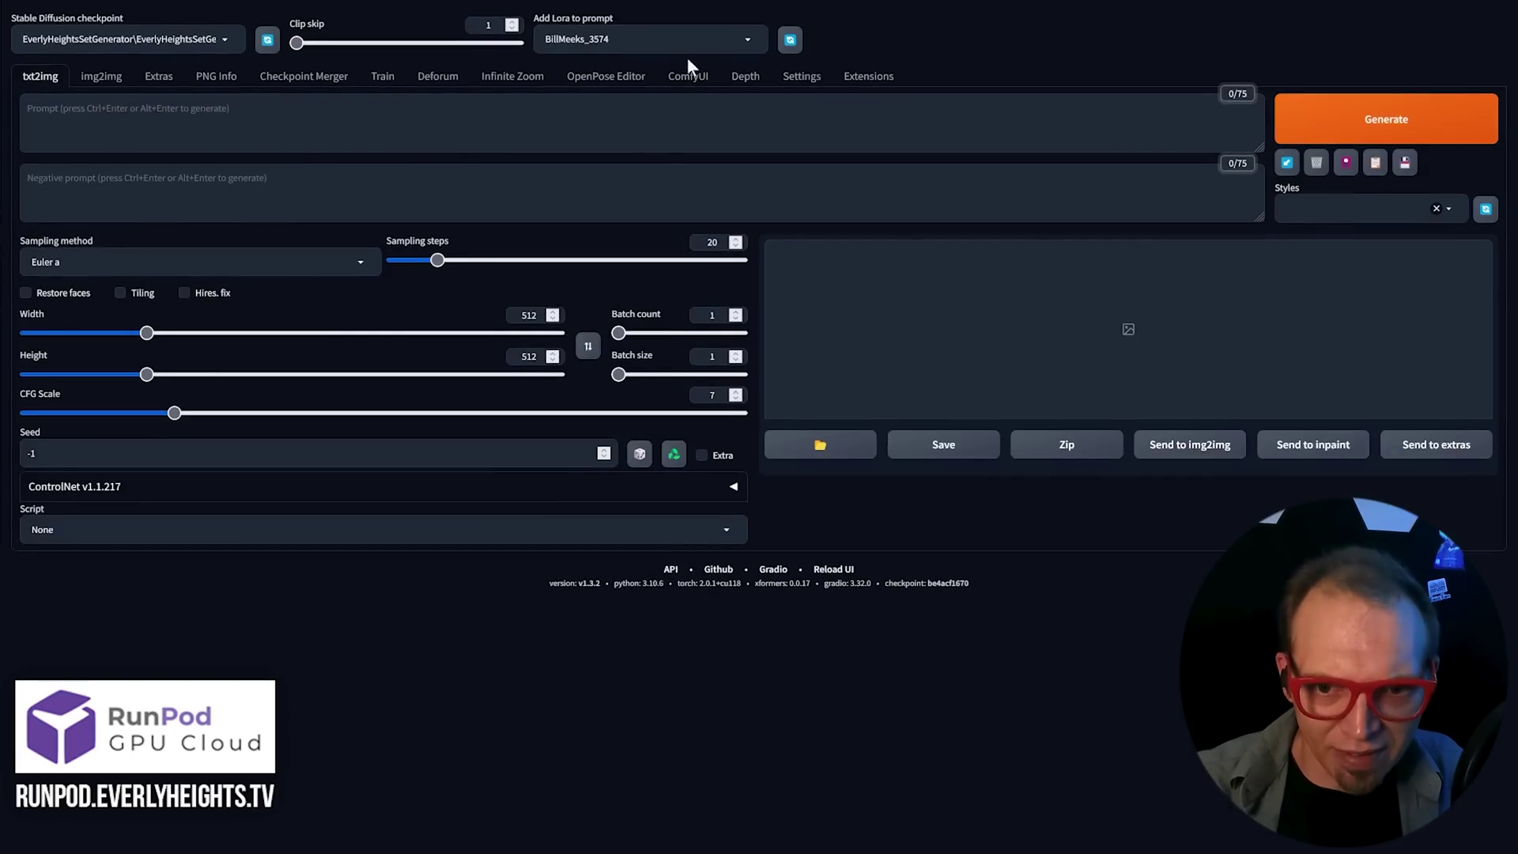
click(686, 74)
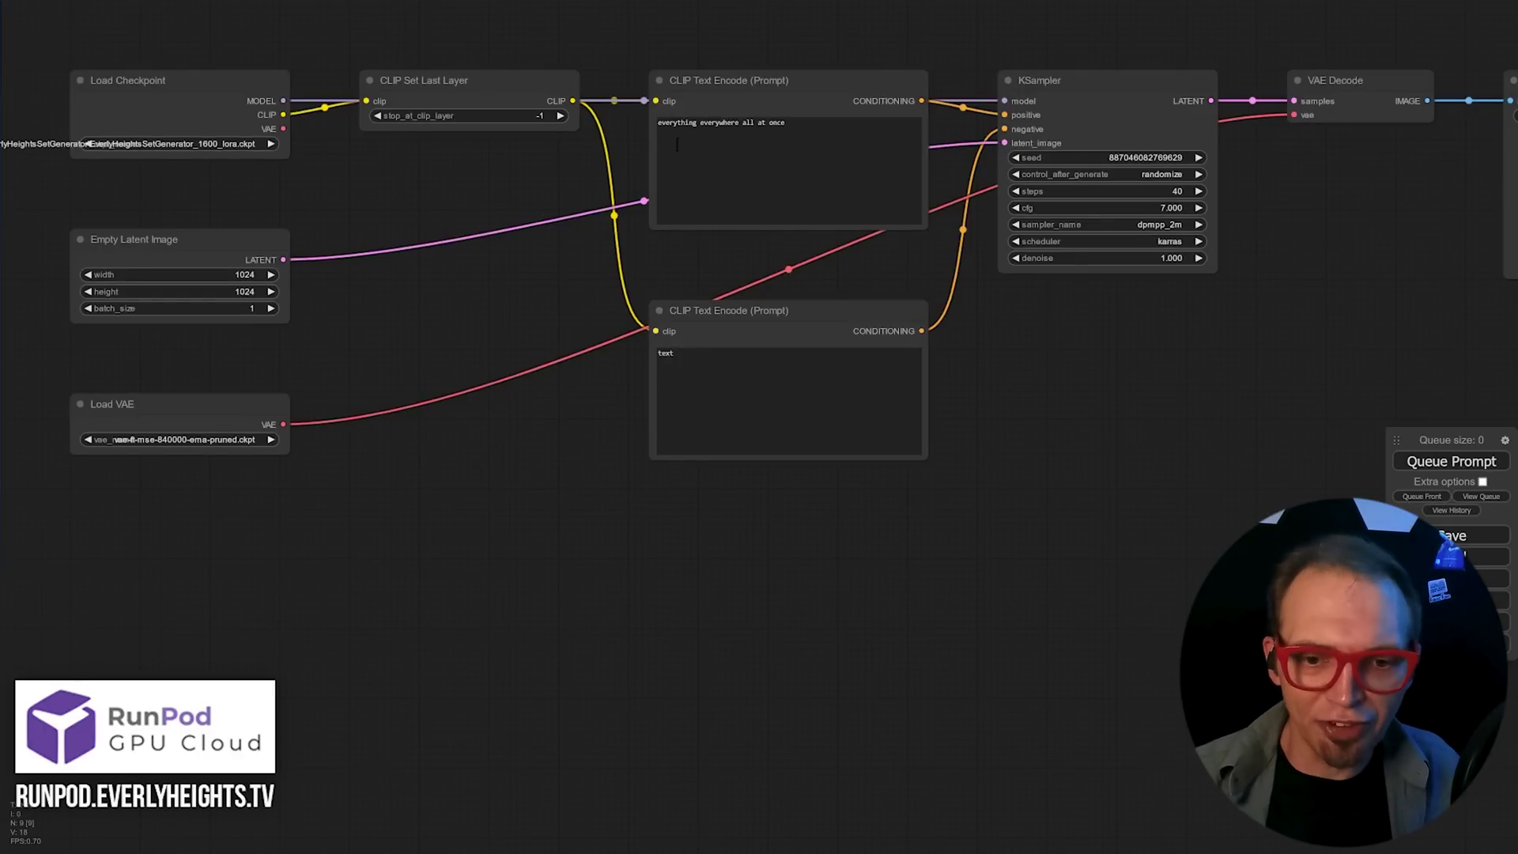
Step: Zoom out and nudge the ComfyUI graph, then leave and re-enter browser full-screen
scroll(630, 283, down, 5)
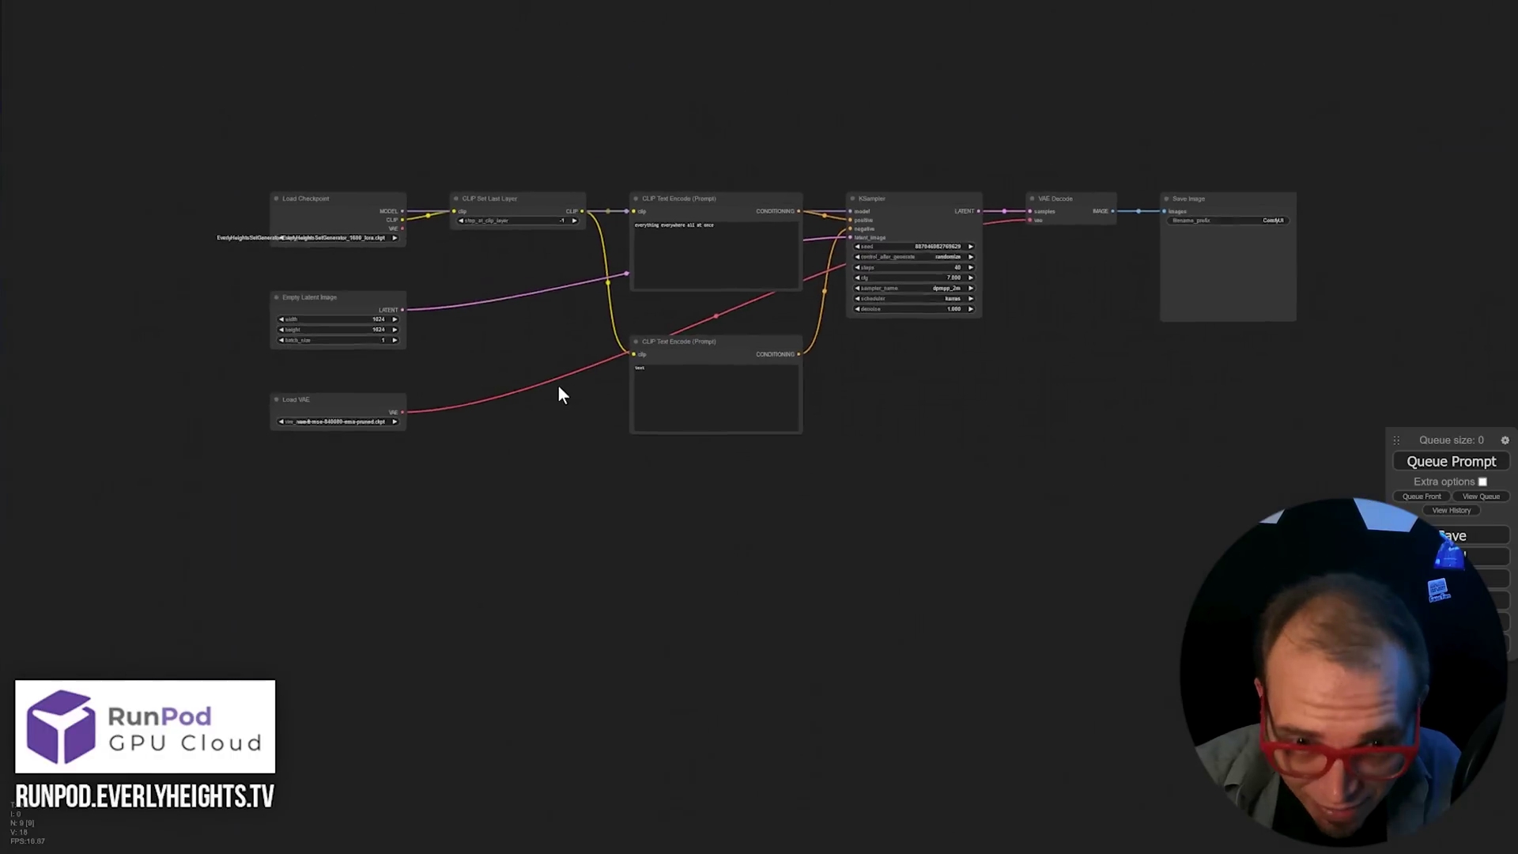
drag(560, 375, 562, 371)
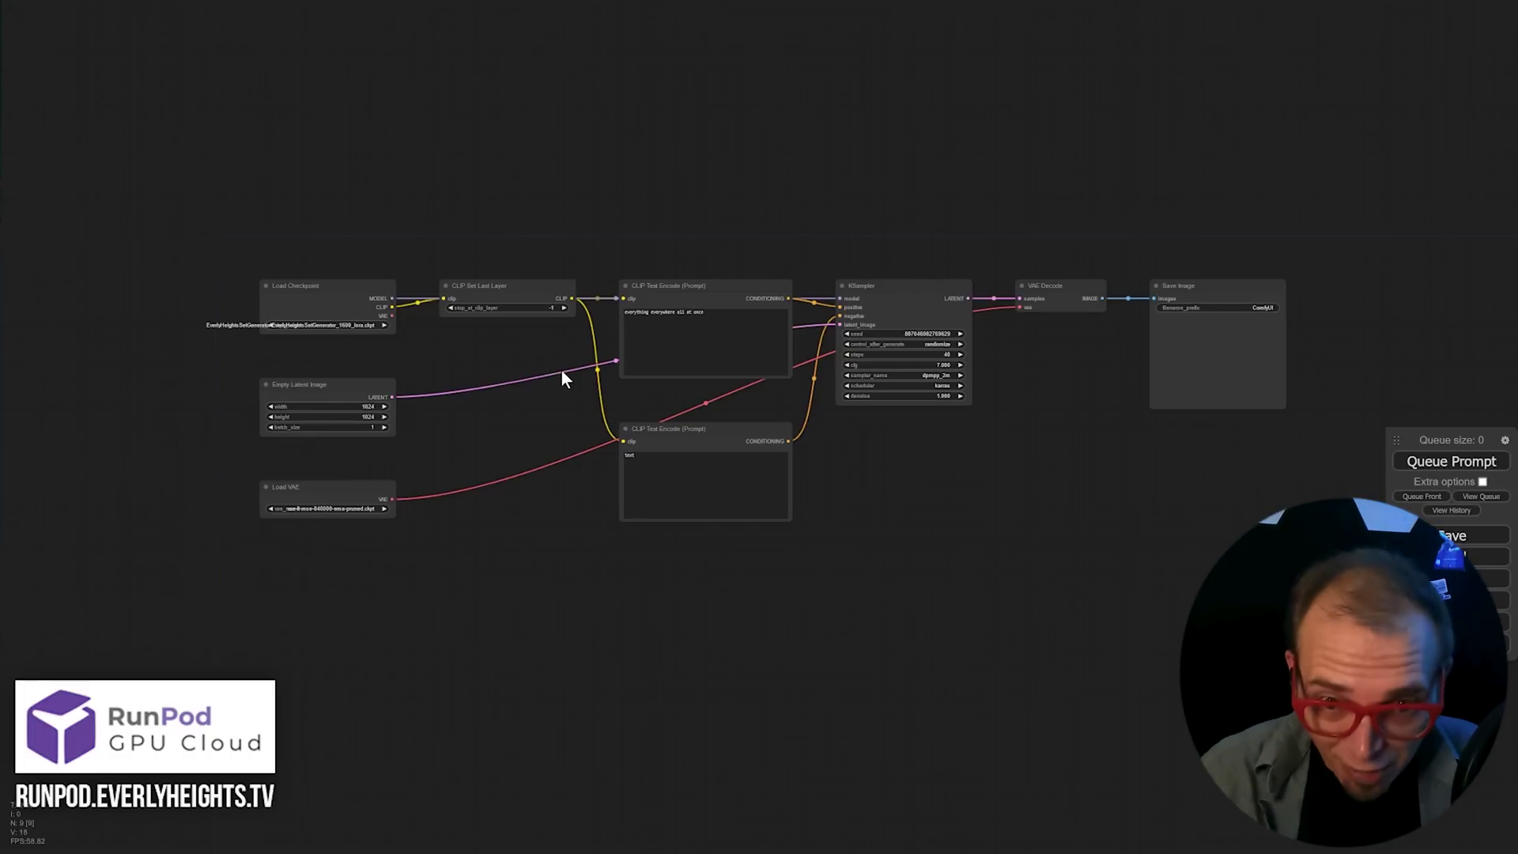
key(Escape)
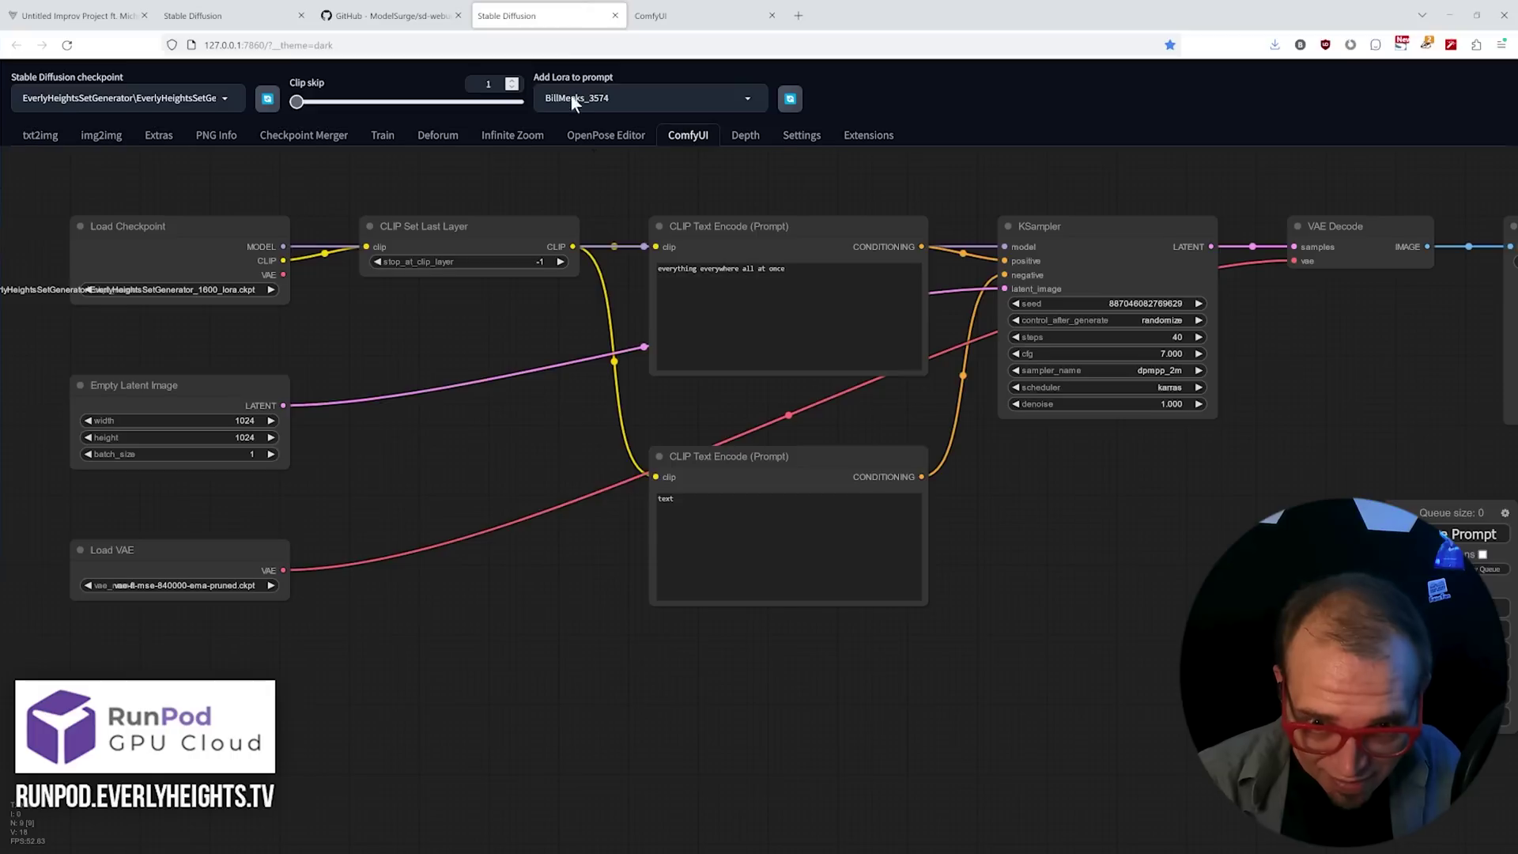
key(F11)
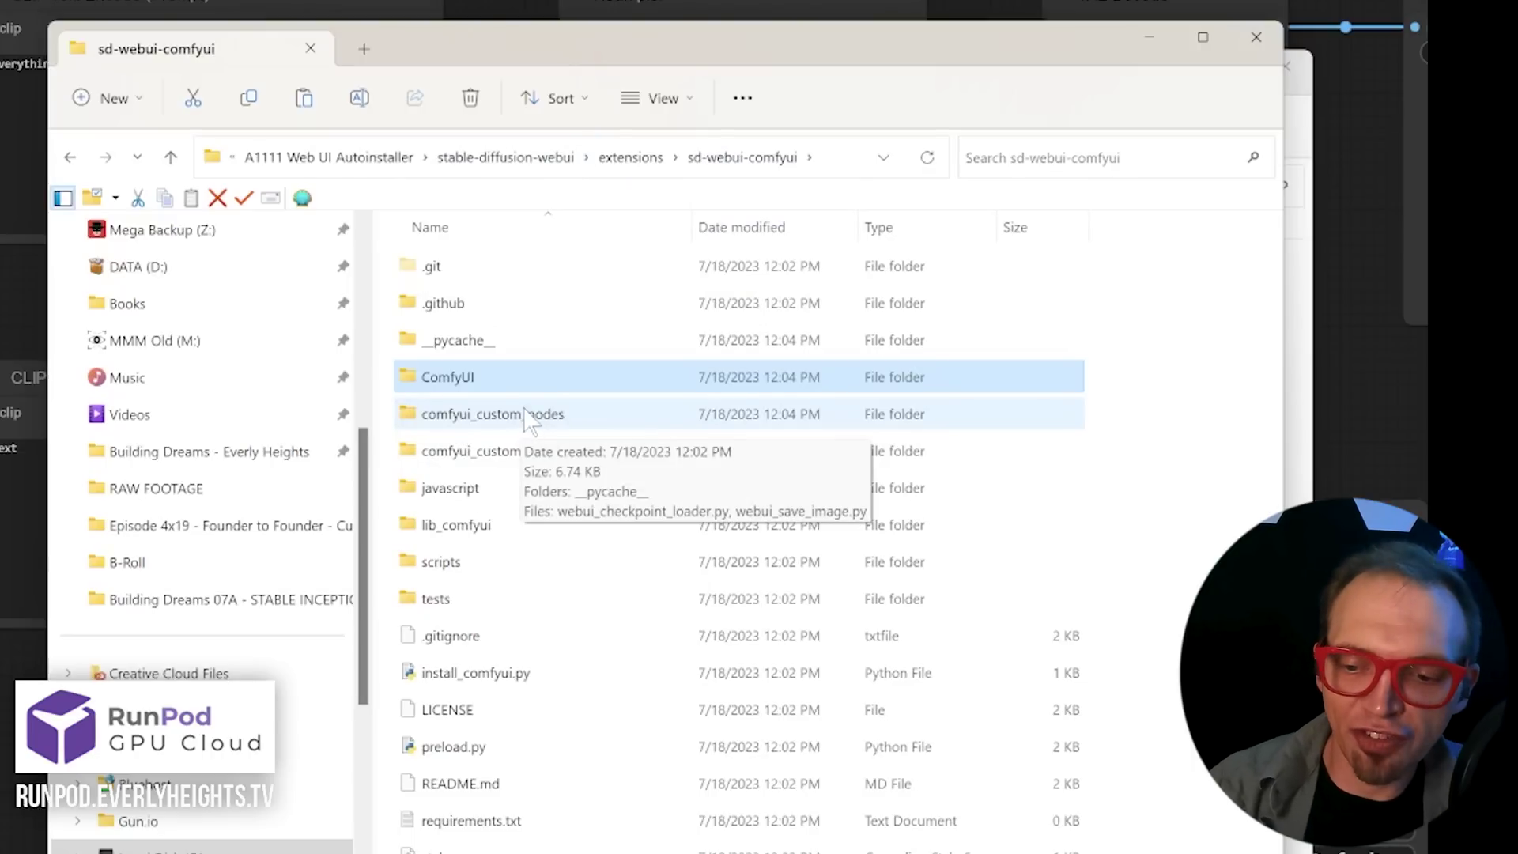
Step: Go into ComfyUI\models\vae and paste the copied VAE file there
double_click(585, 386)
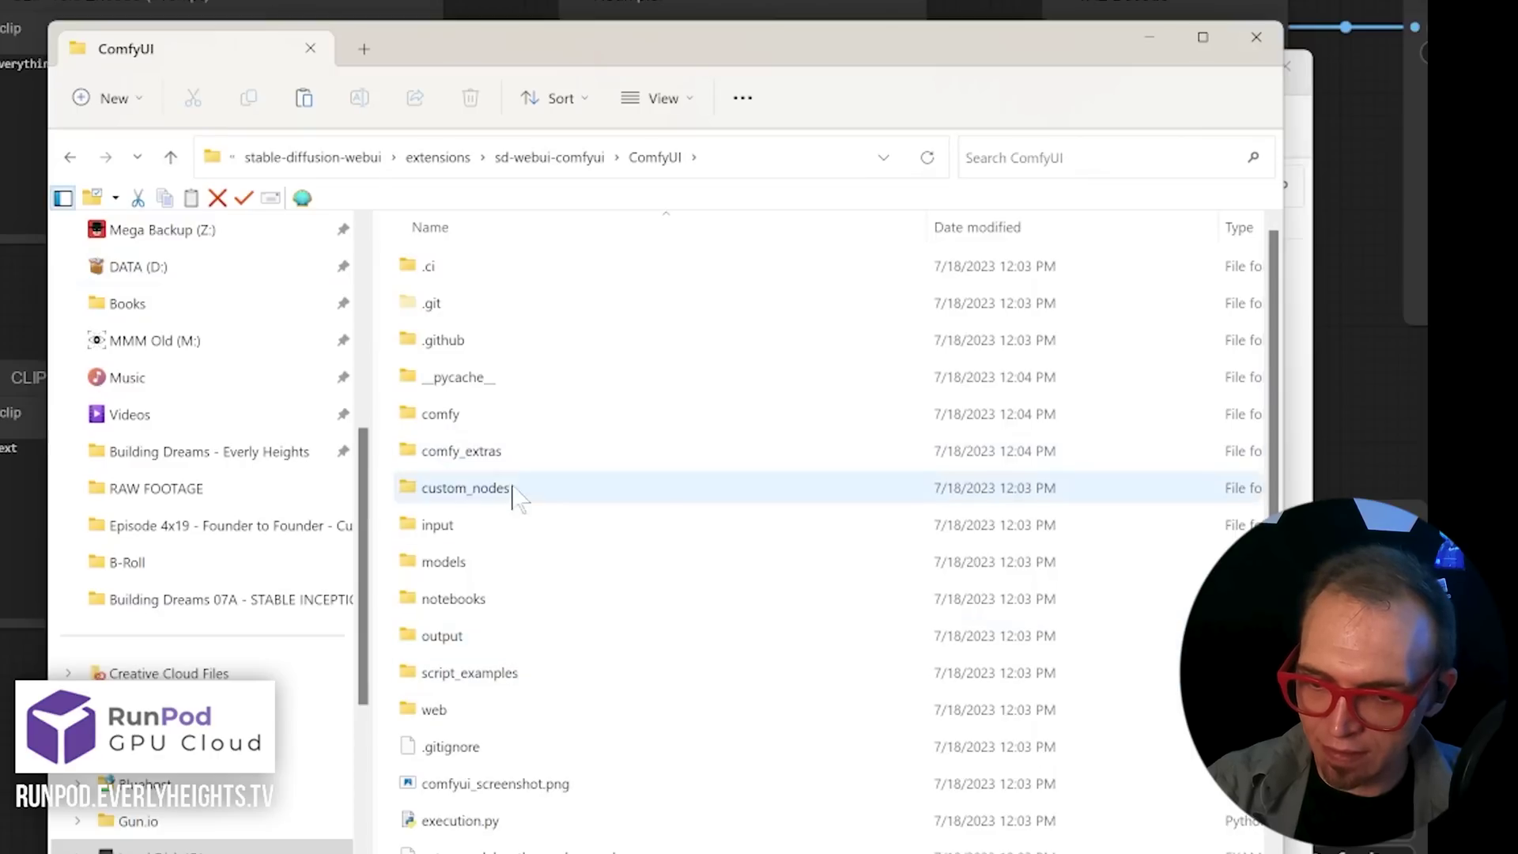
double_click(501, 564)
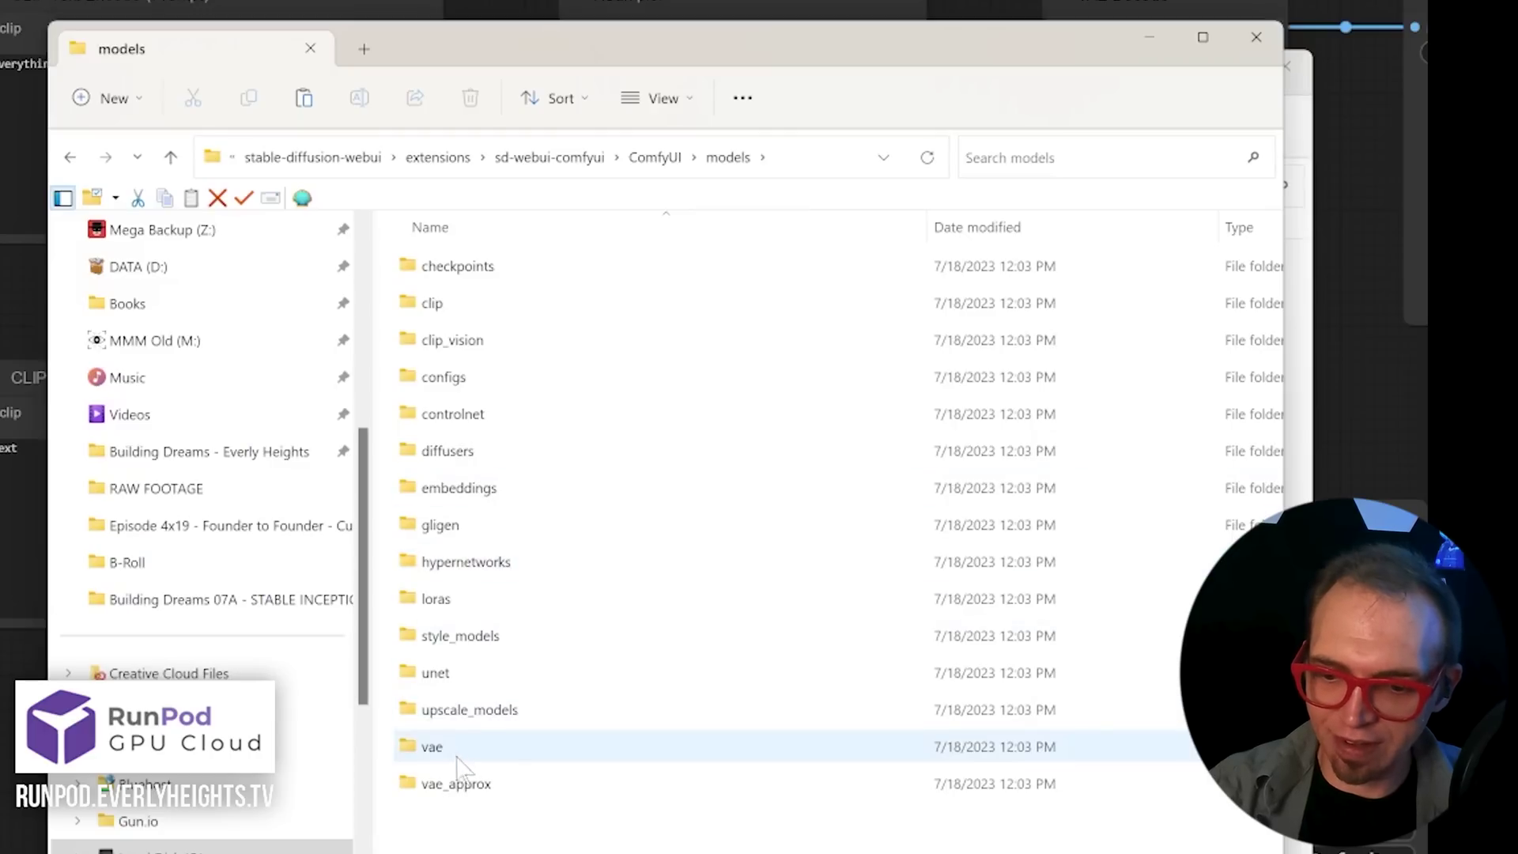
double_click(466, 747)
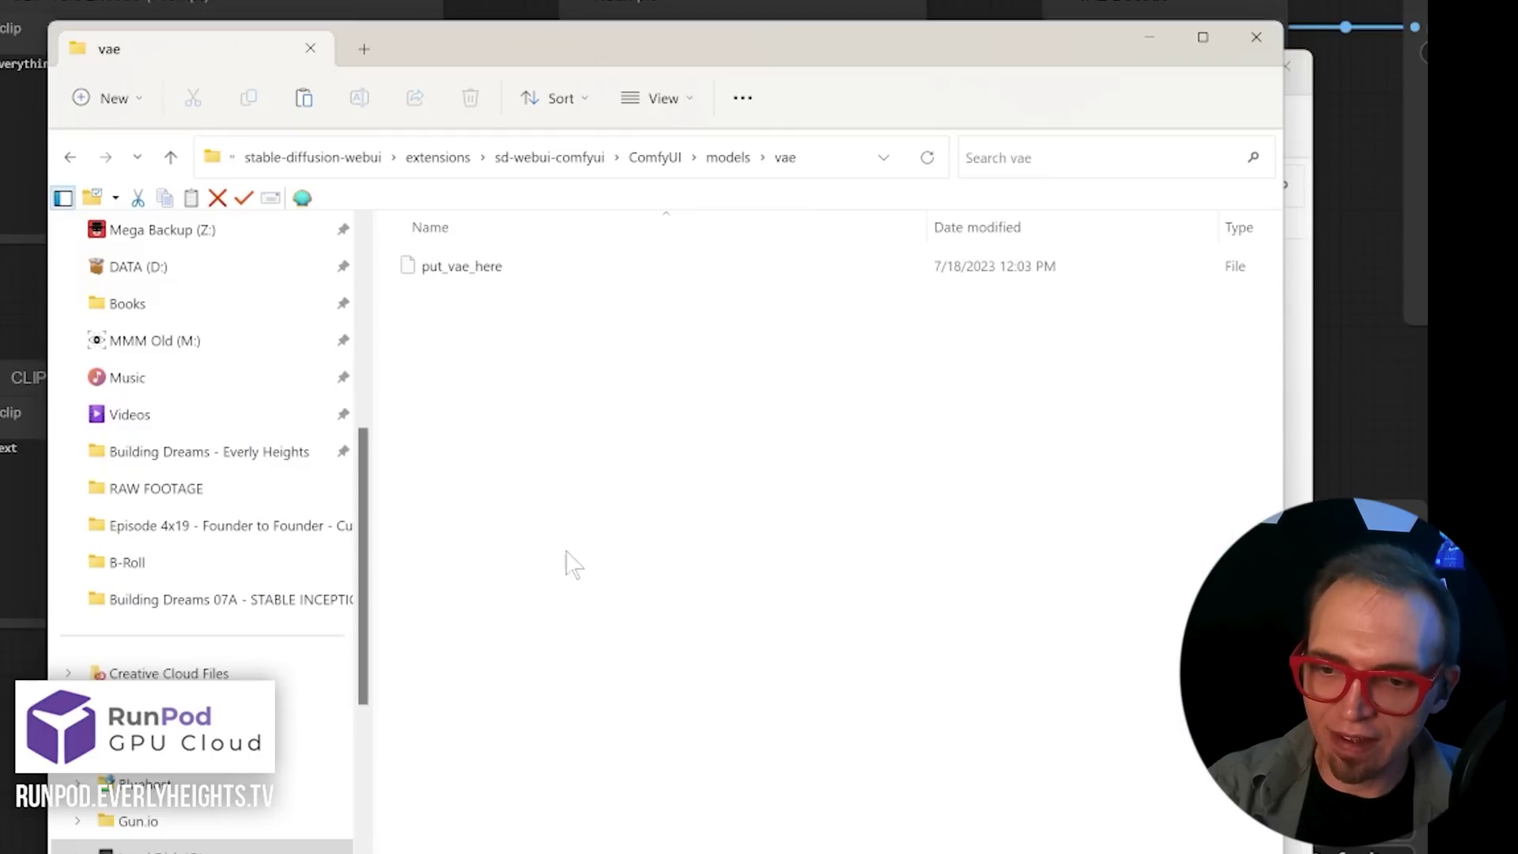
right_click(543, 396)
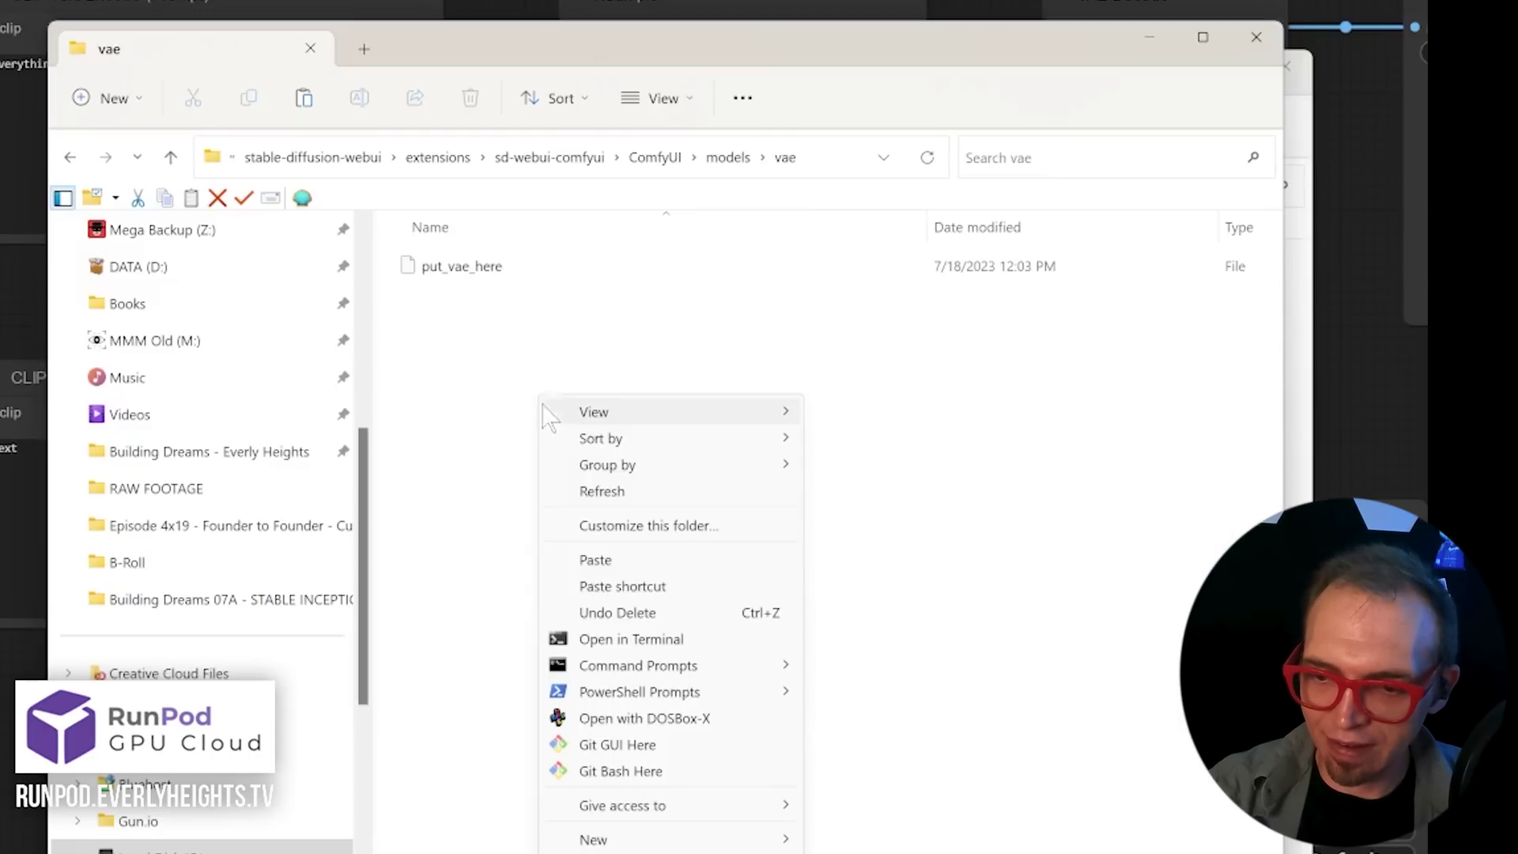
click(595, 561)
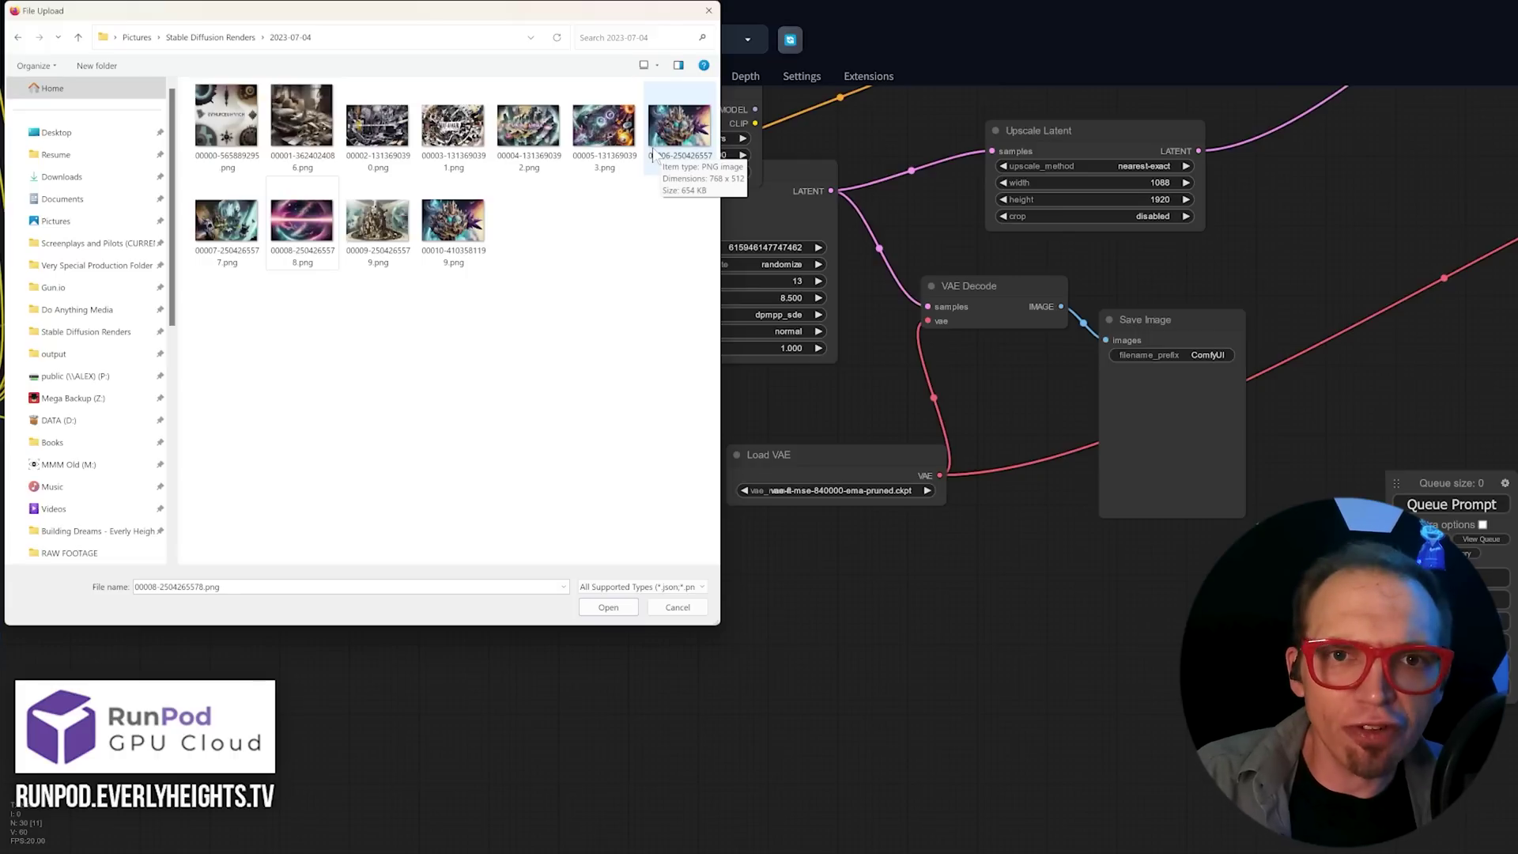
Step: Load the workflow embedded in 00006-2504265576.png via the File Upload dialog
click(653, 152)
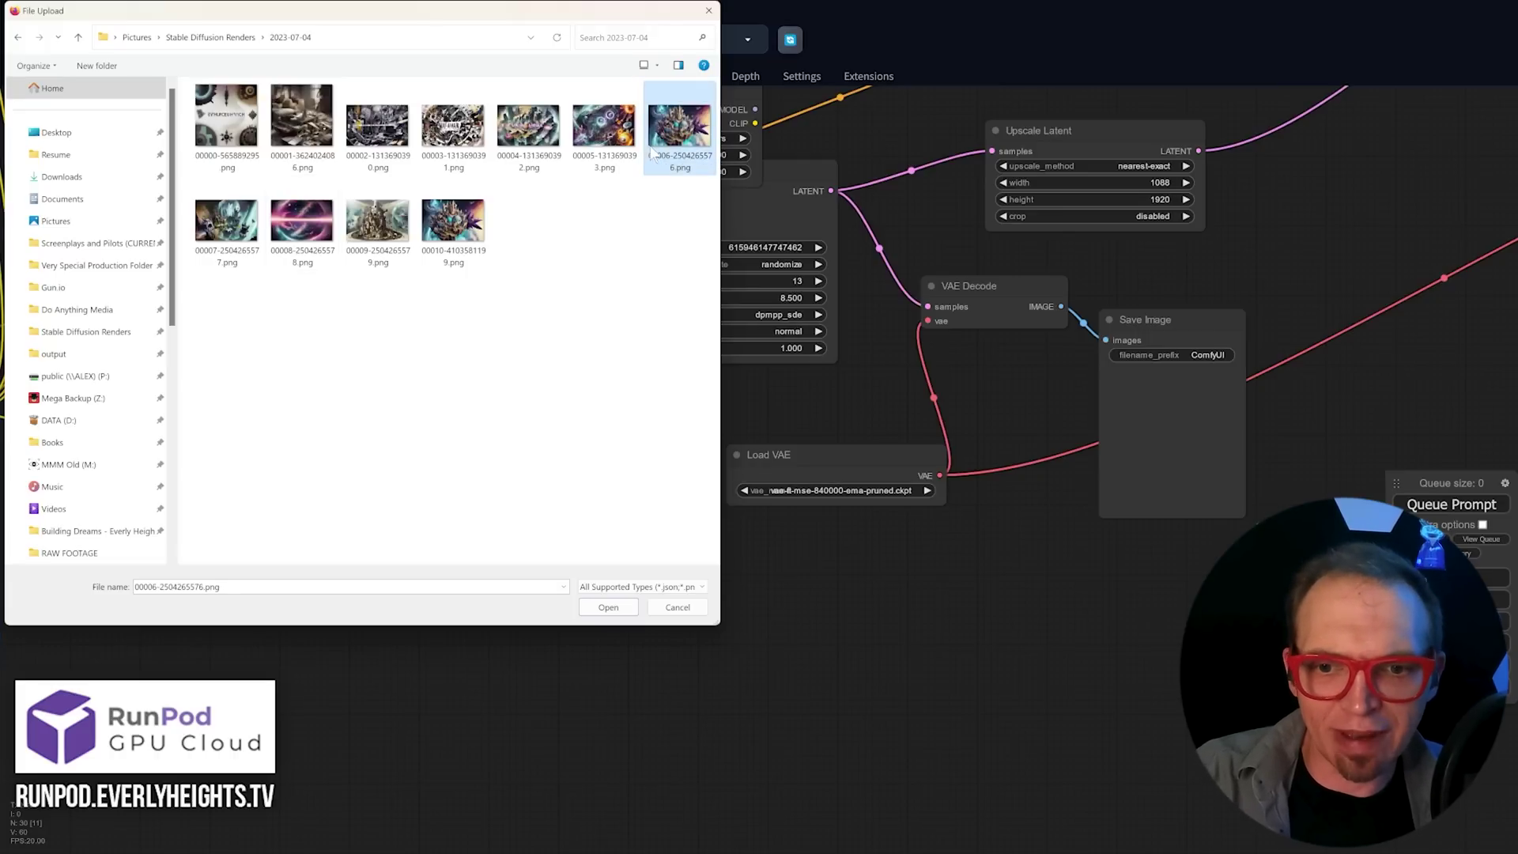
click(608, 607)
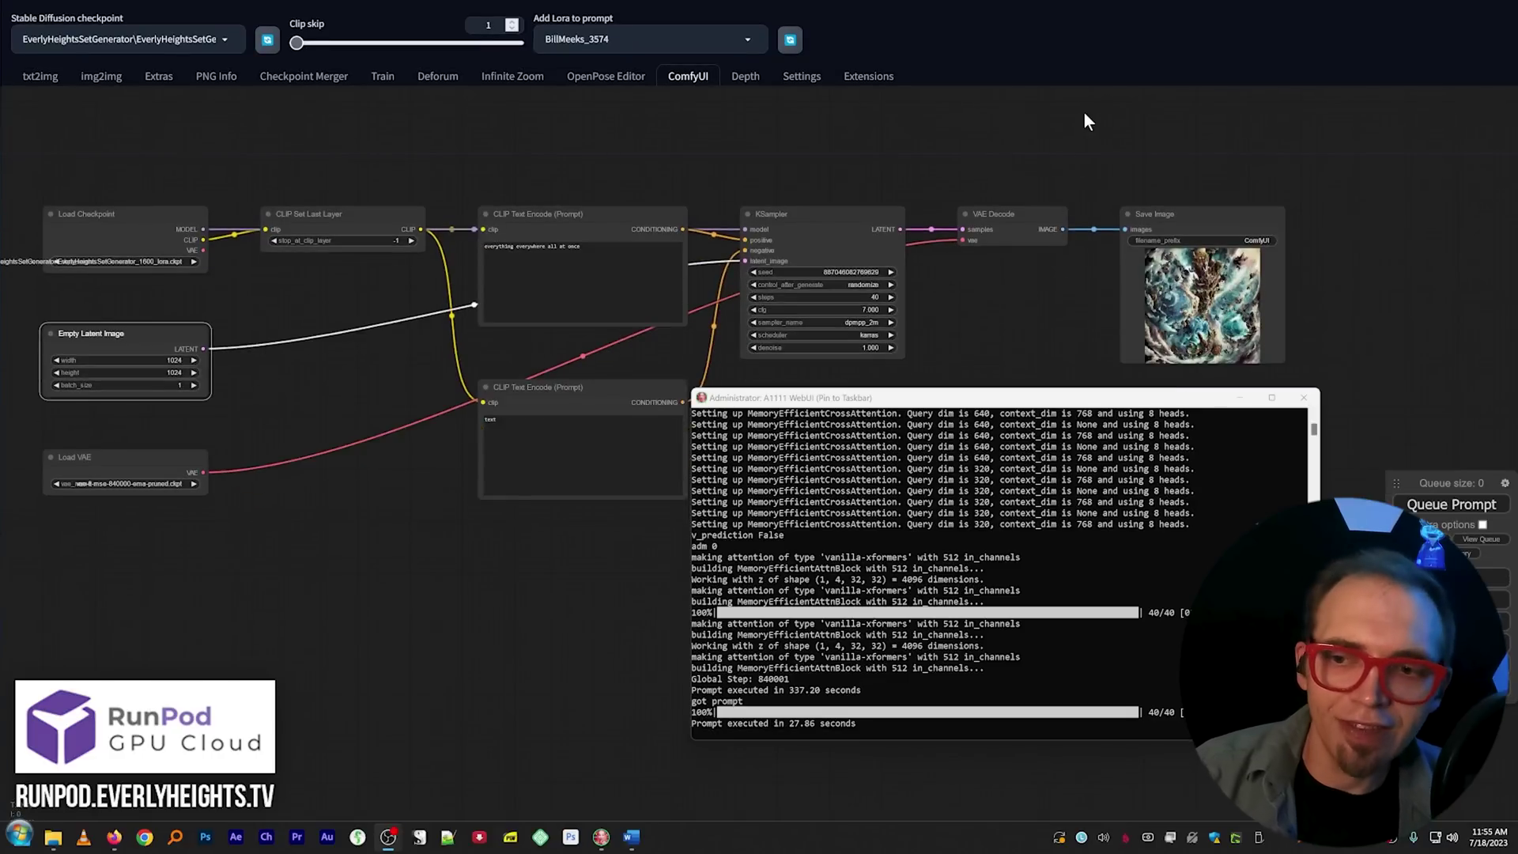
Step: Bring the browser in front of the console and zoom in on the Save Image preview
click(1087, 115)
scroll(1189, 316, up, 8)
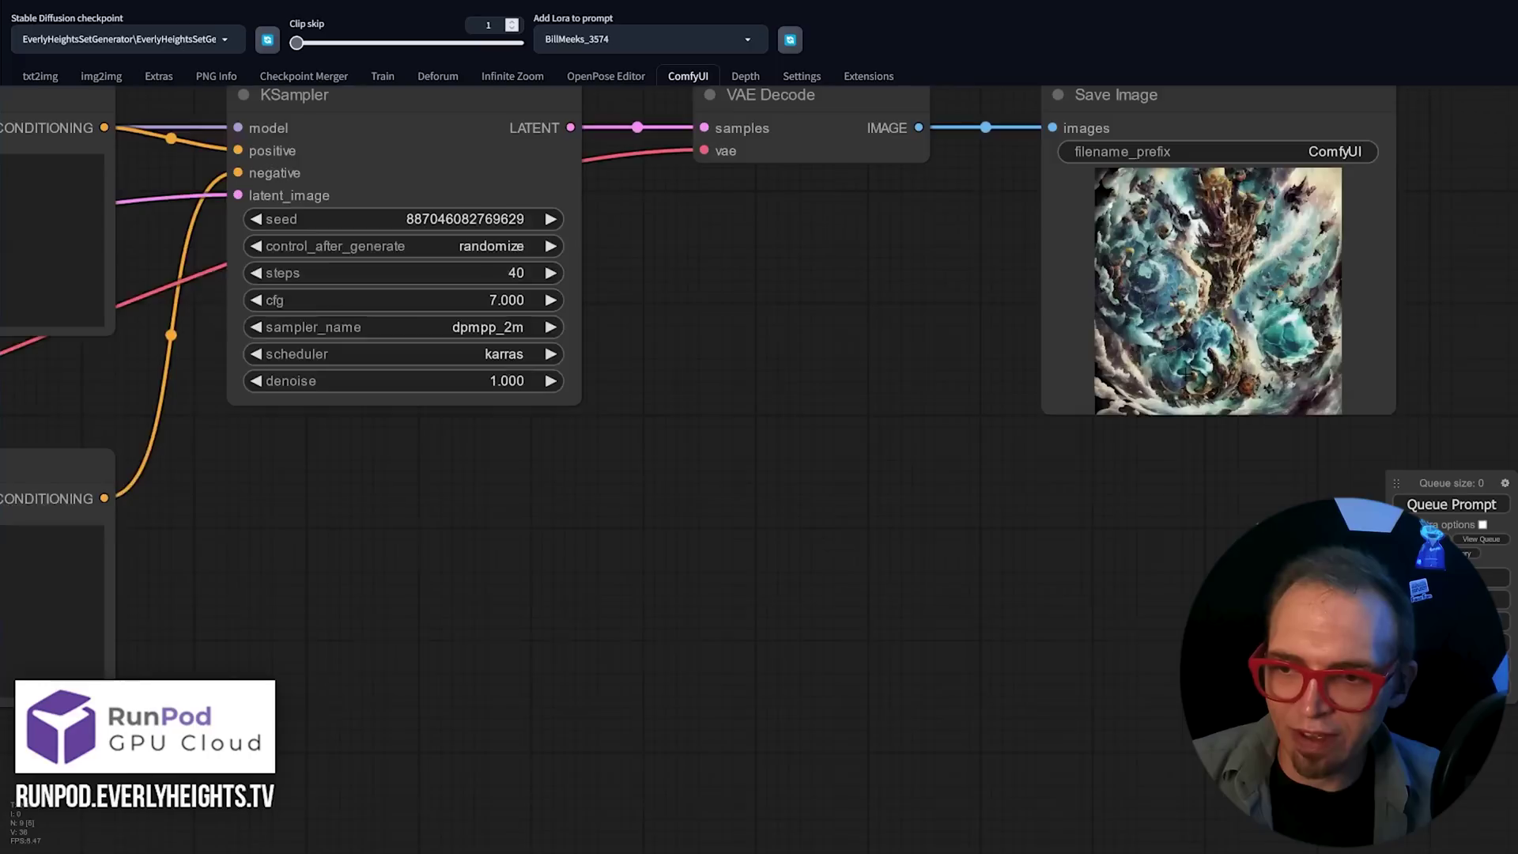
scroll(1237, 452, up, 1)
scroll(883, 667, up, 2)
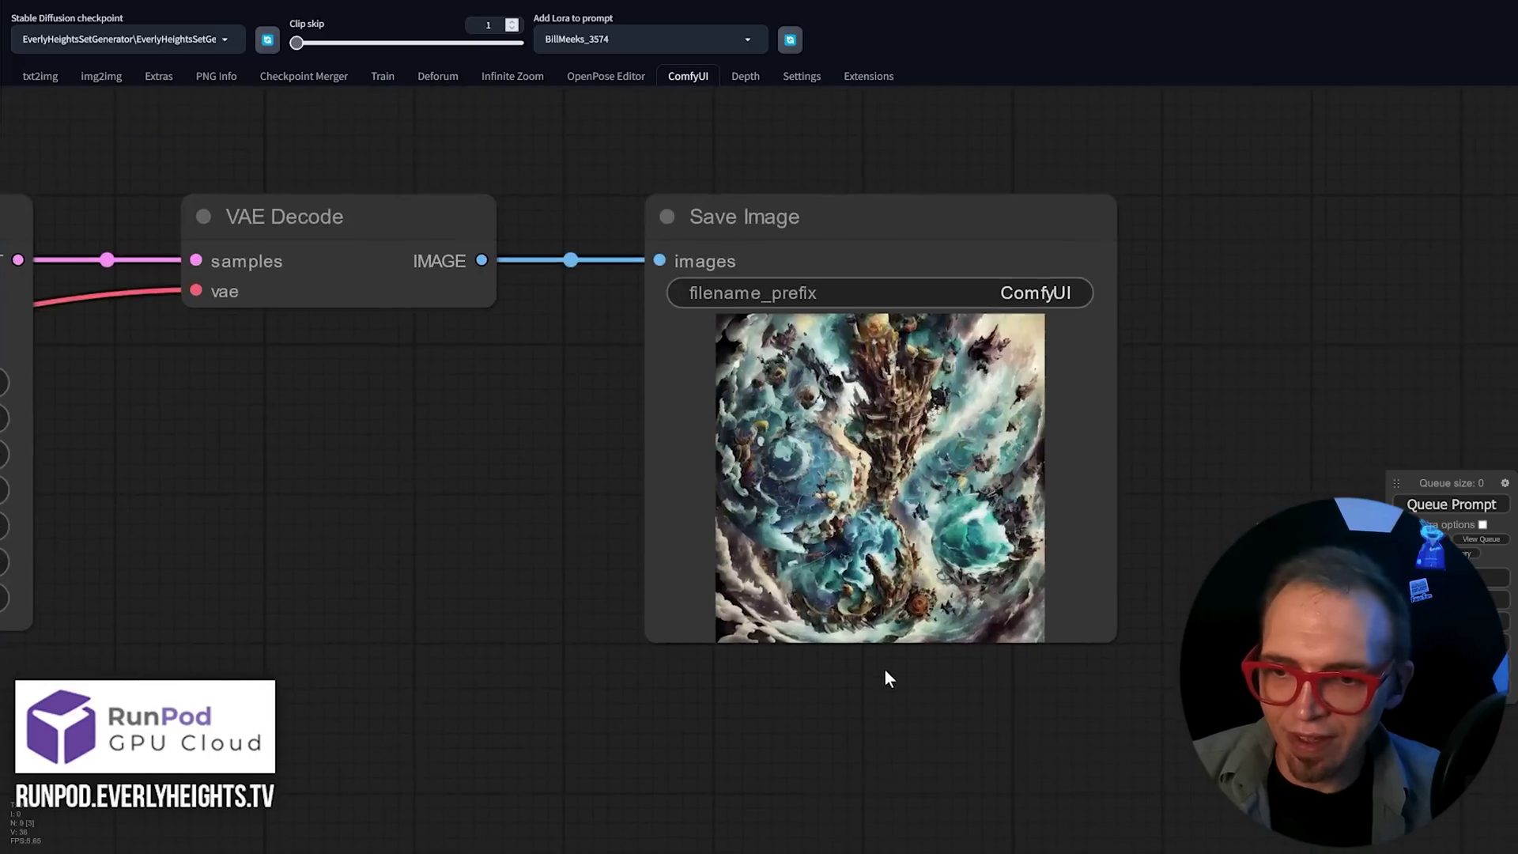
scroll(1020, 594, up, 3)
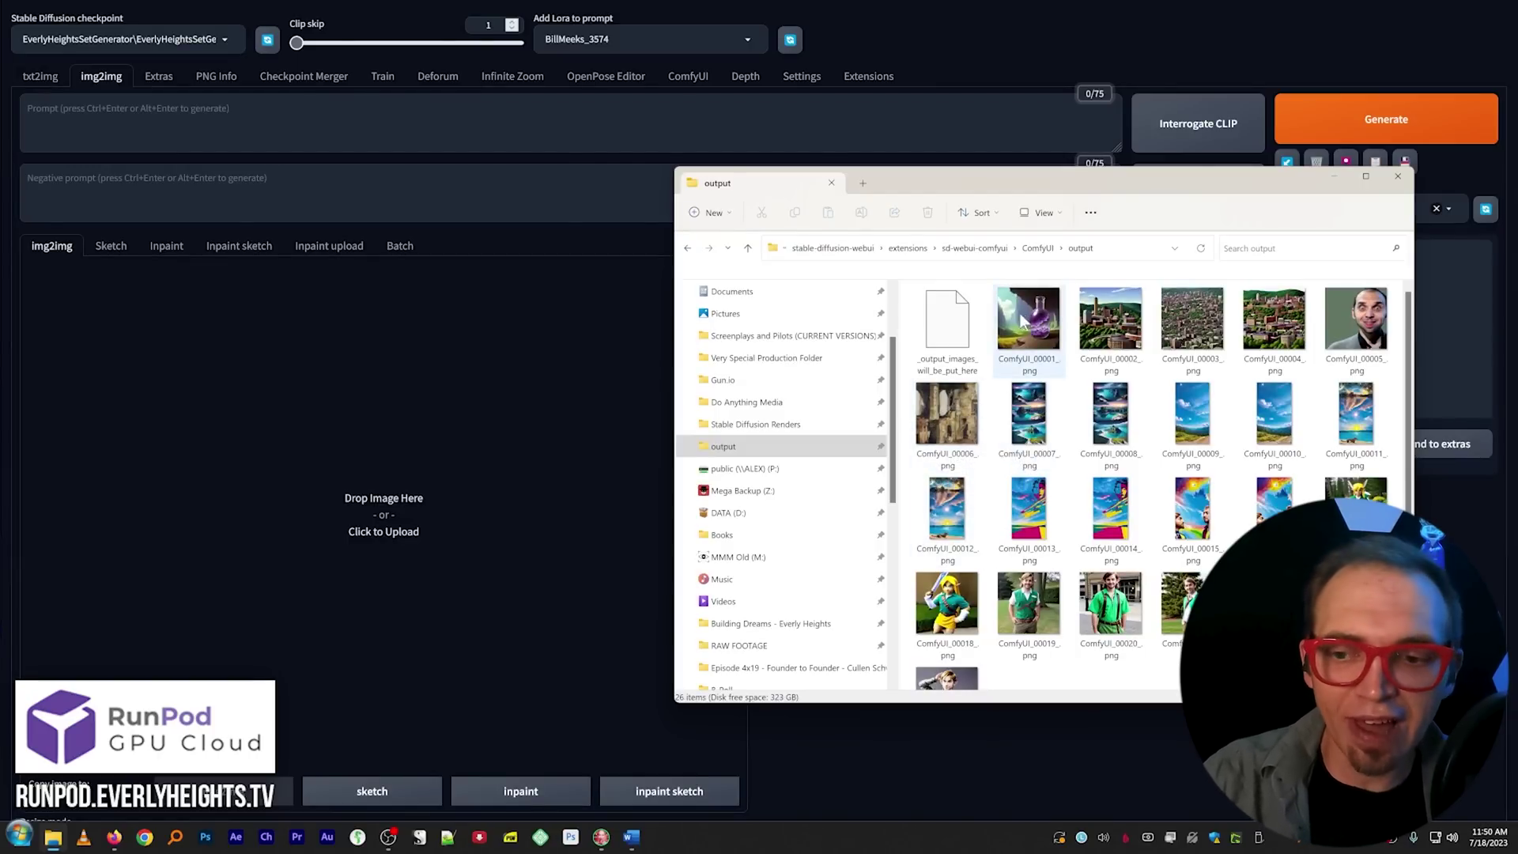
Step: Drag ComfyUI_00001.png, the purple bottle render, from Explorer into img2img's image area
drag(1035, 323, 433, 418)
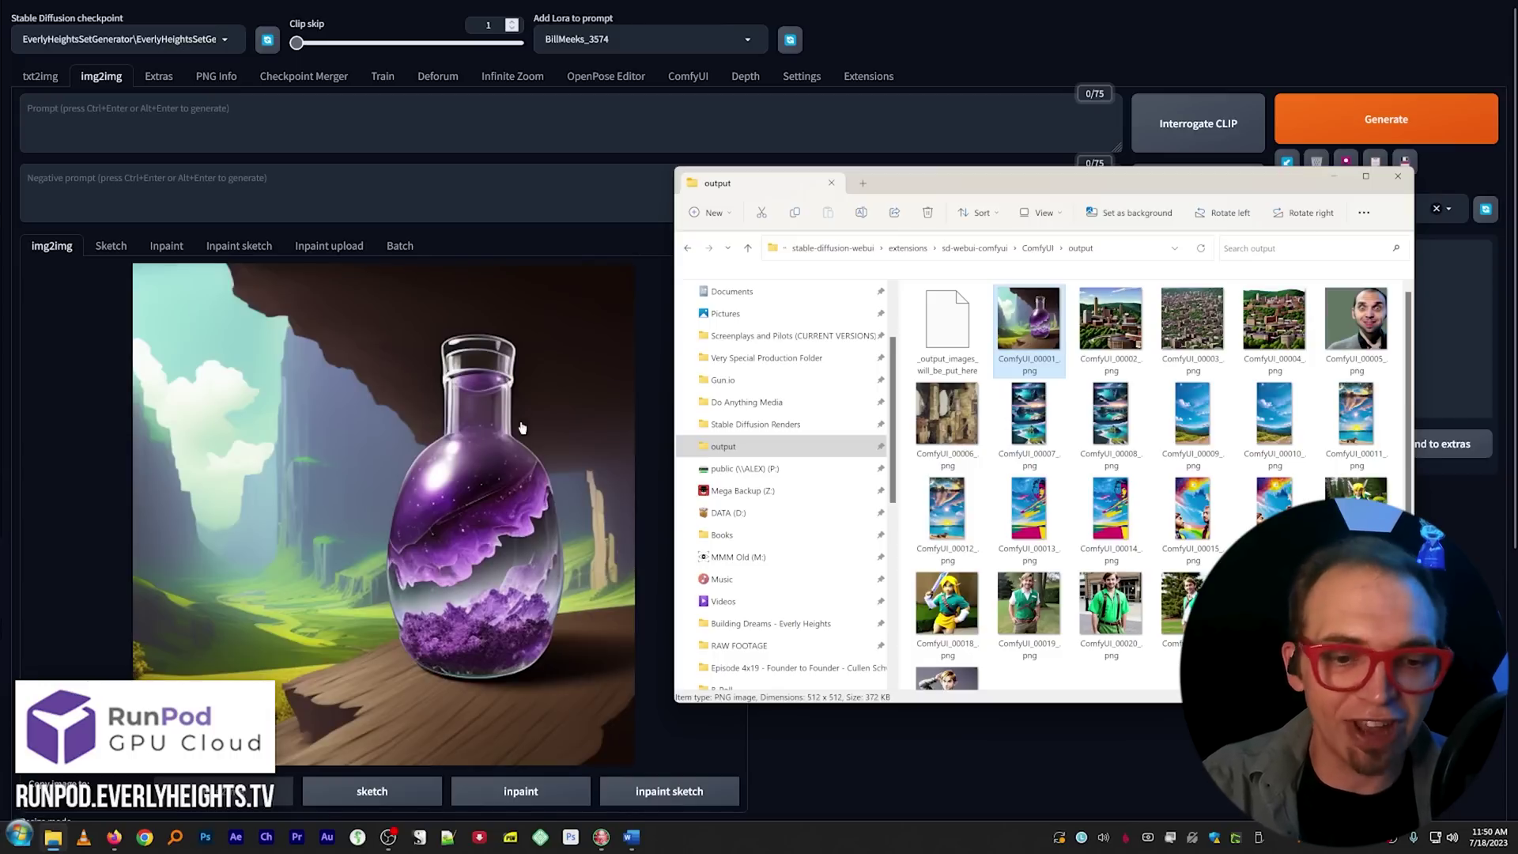